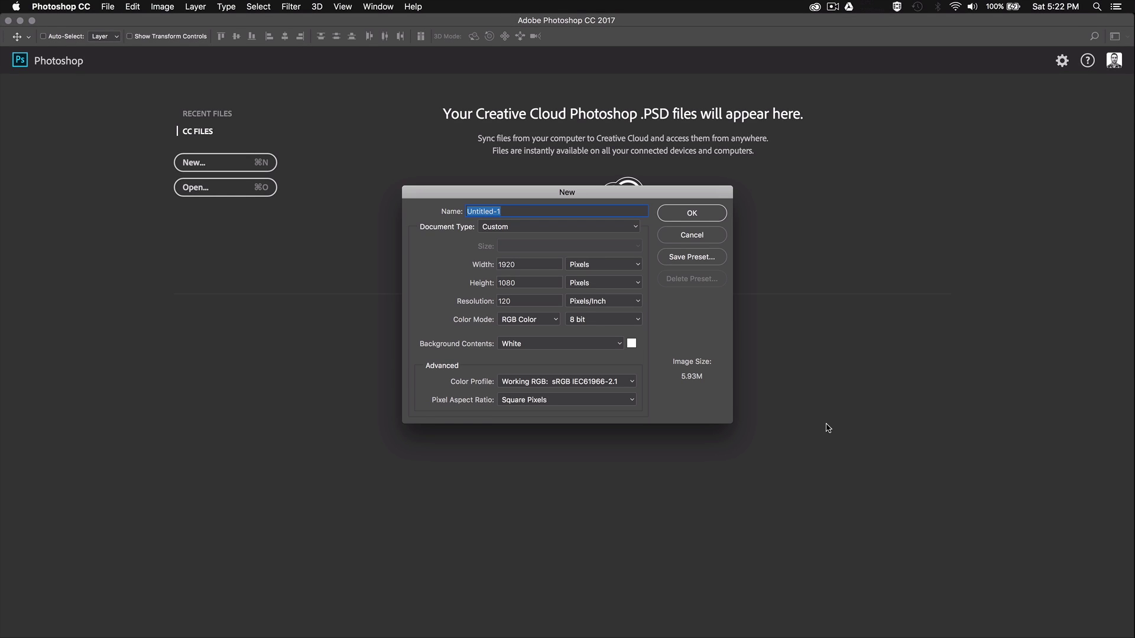
# Create a new 3000 × 3000 px document at 72 pixels per inch.
pyautogui.doubleClick(525, 262)
pyautogui.write('3000')
pyautogui.press('Tab')
pyautogui.write('3000')
pyautogui.press('Tab')
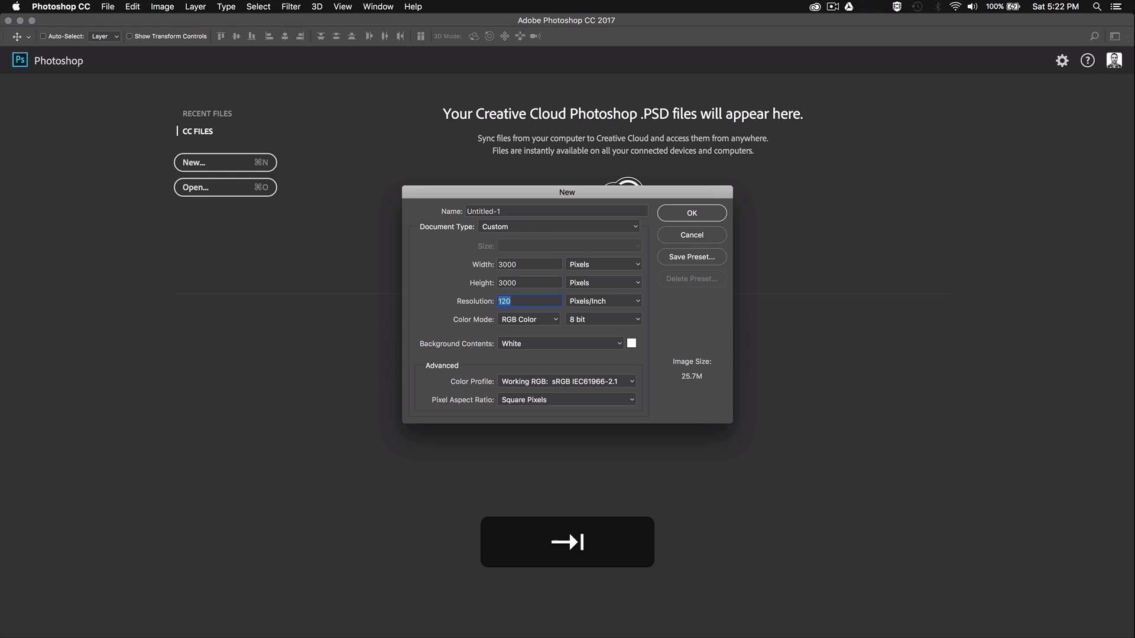
pyautogui.write('72')
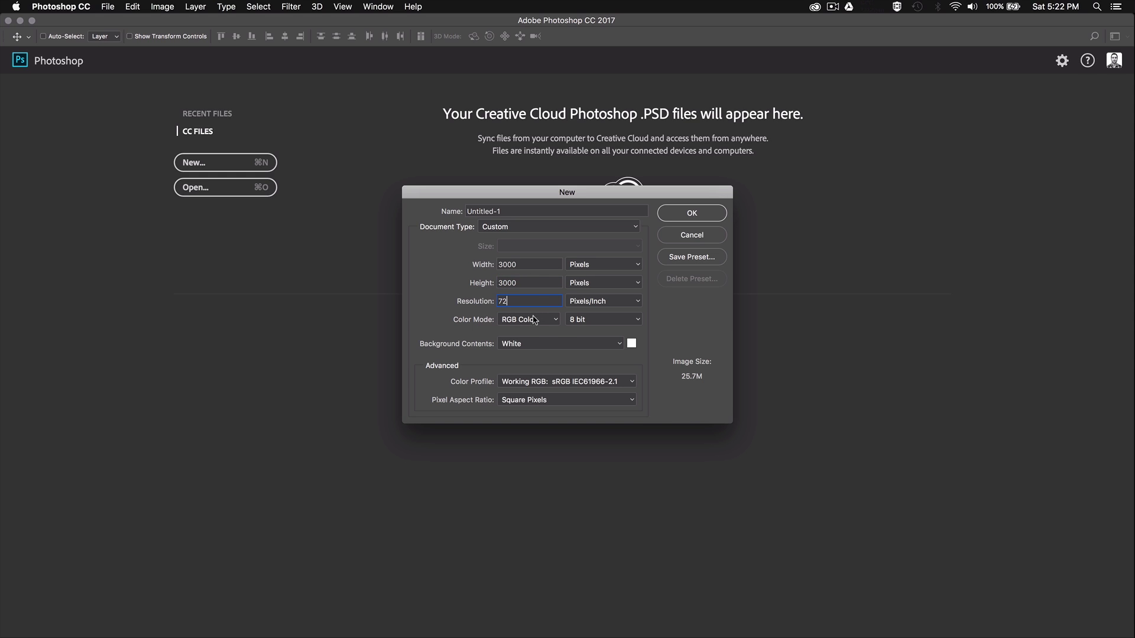
pyautogui.click(668, 214)
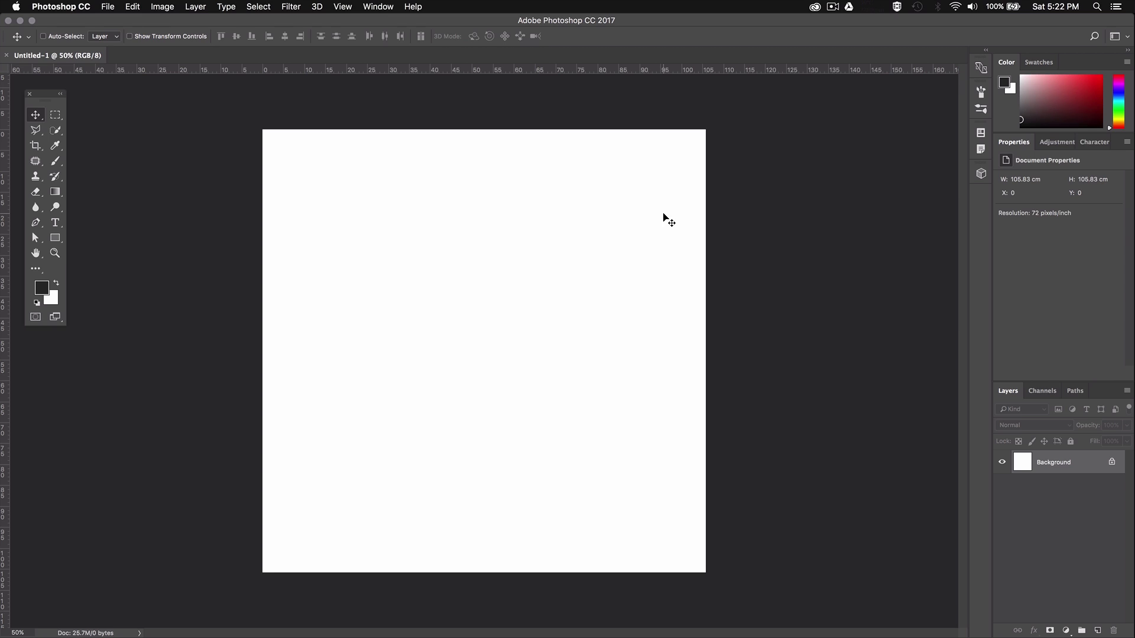
# Add a SPLASH text layer near the canvas centre.
pyautogui.press('t')
pyautogui.click(489, 322)
pyautogui.write('SPLASH')
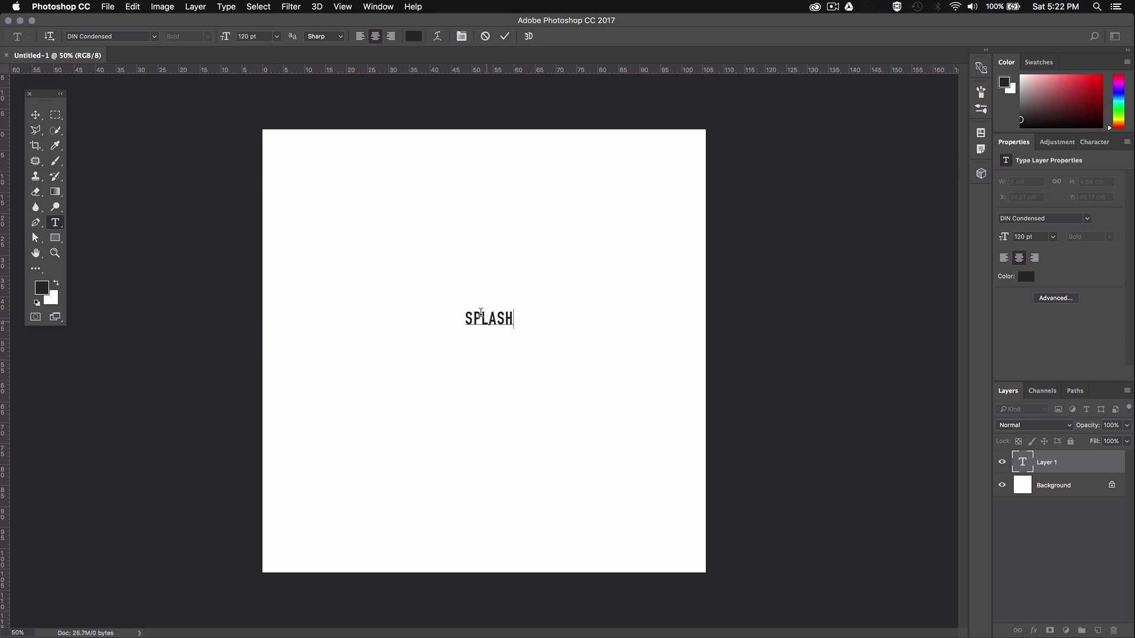
pyautogui.click(36, 117)
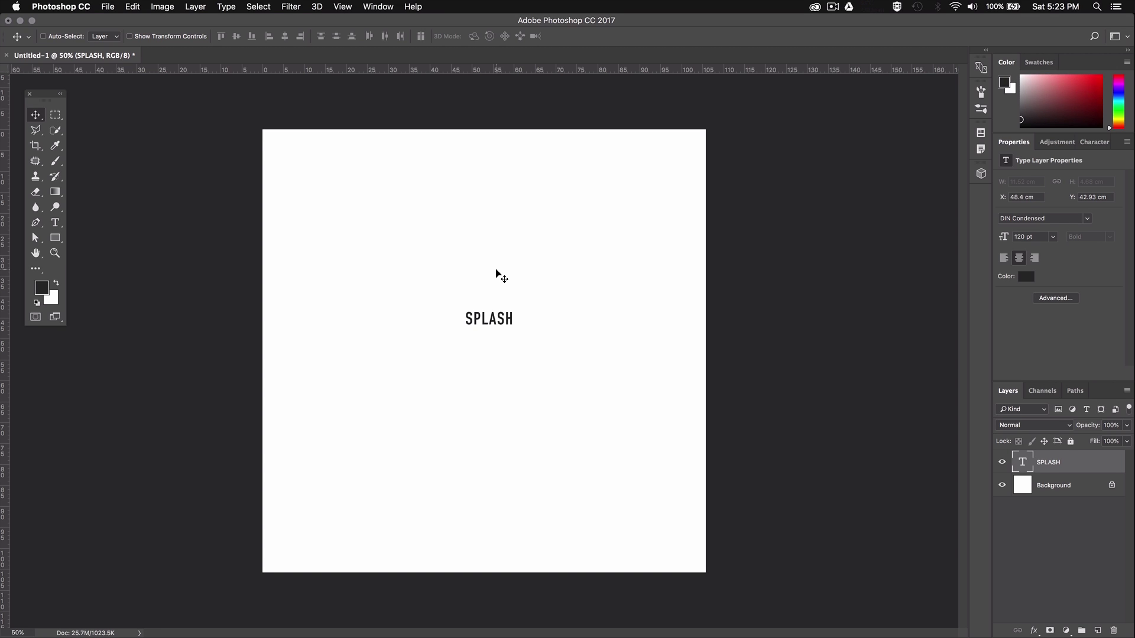
# Scale SPLASH up proportionally to span the canvas and move it to the centre.
pyautogui.press('super+t')
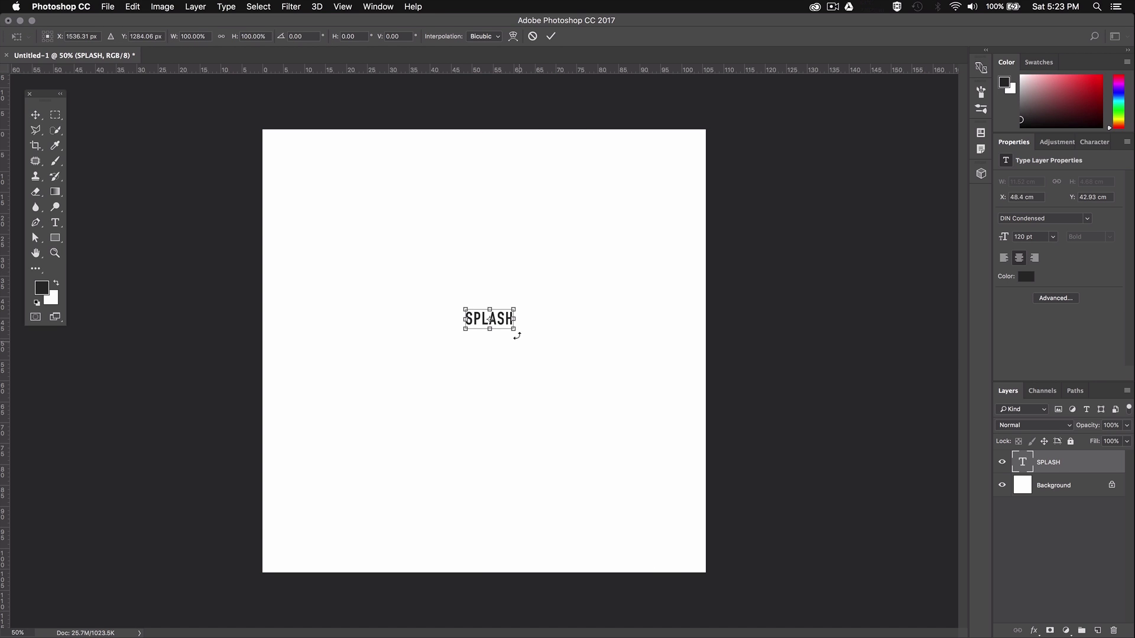
pyautogui.keyDown('shift'); pyautogui.click(514, 332); pyautogui.keyUp('shift')
pyautogui.moveTo(514, 332); pyautogui.dragTo(641, 431)
pyautogui.moveTo(467, 308); pyautogui.dragTo(310, 237)
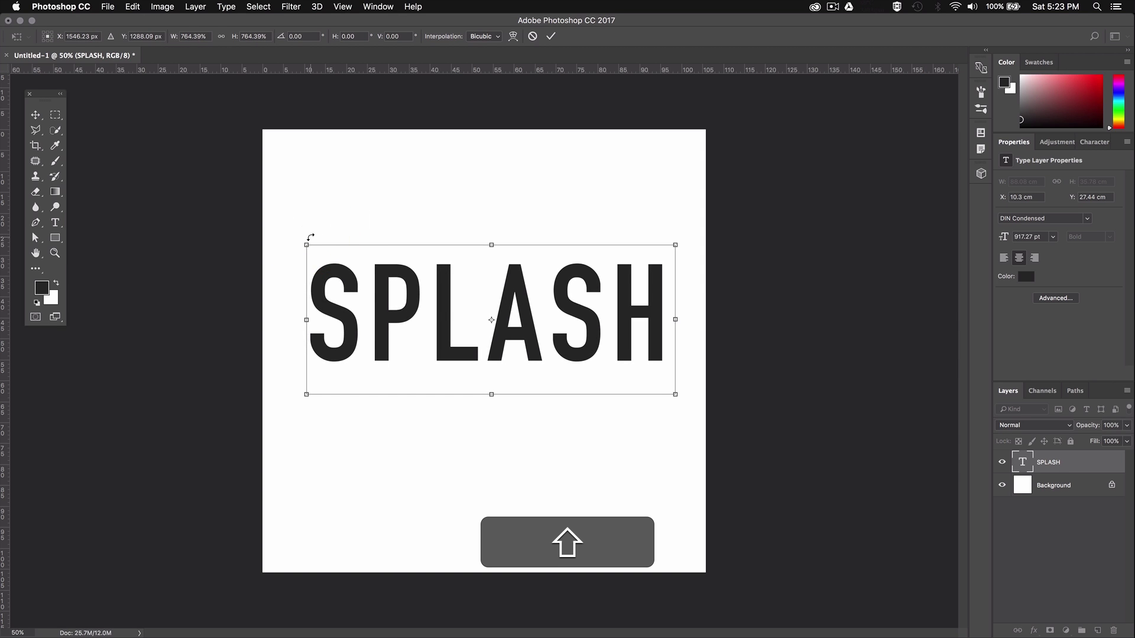
pyautogui.press('Return')
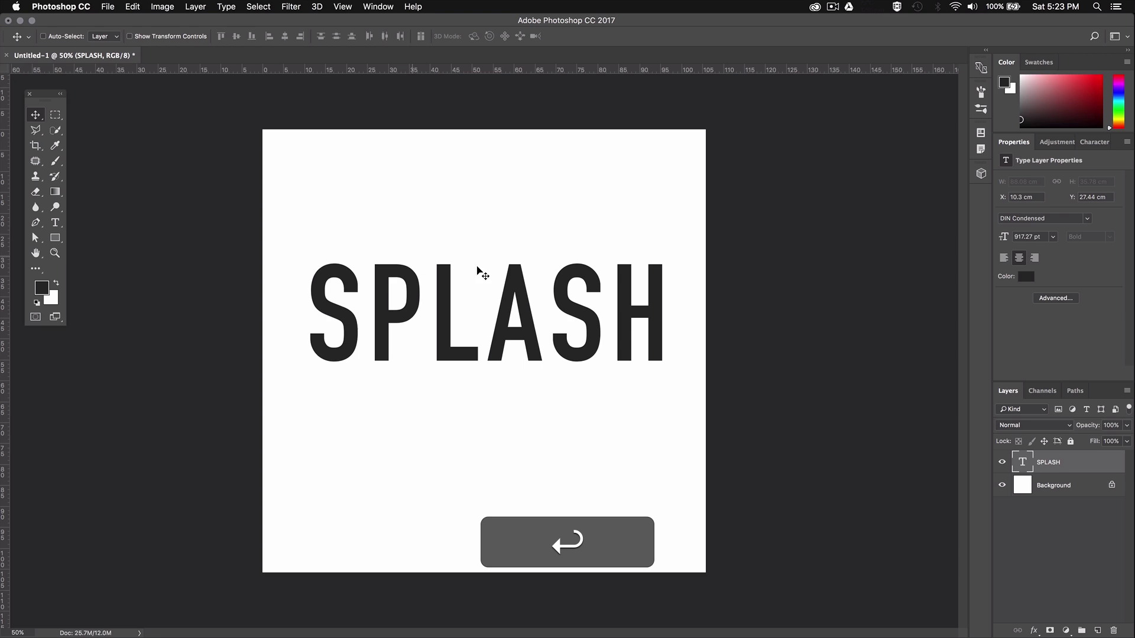
pyautogui.moveTo(570, 283); pyautogui.dragTo(569, 318)
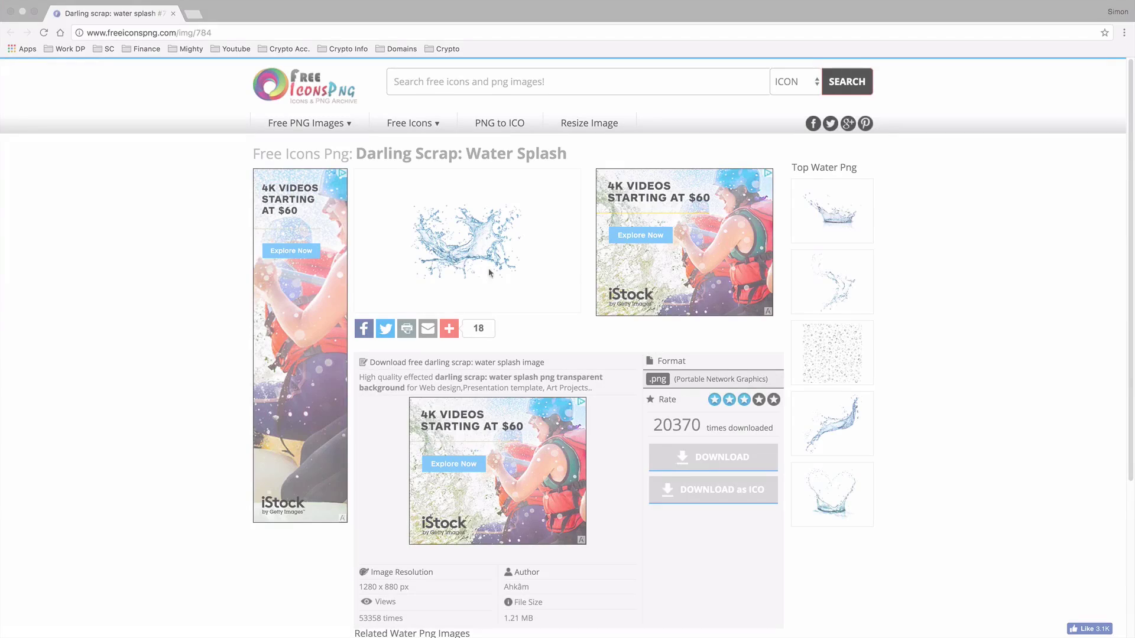
# Download the Darling Scrap water splash PNG from the freeiconspng.com page.
pyautogui.scroll(-3, 593, 329)
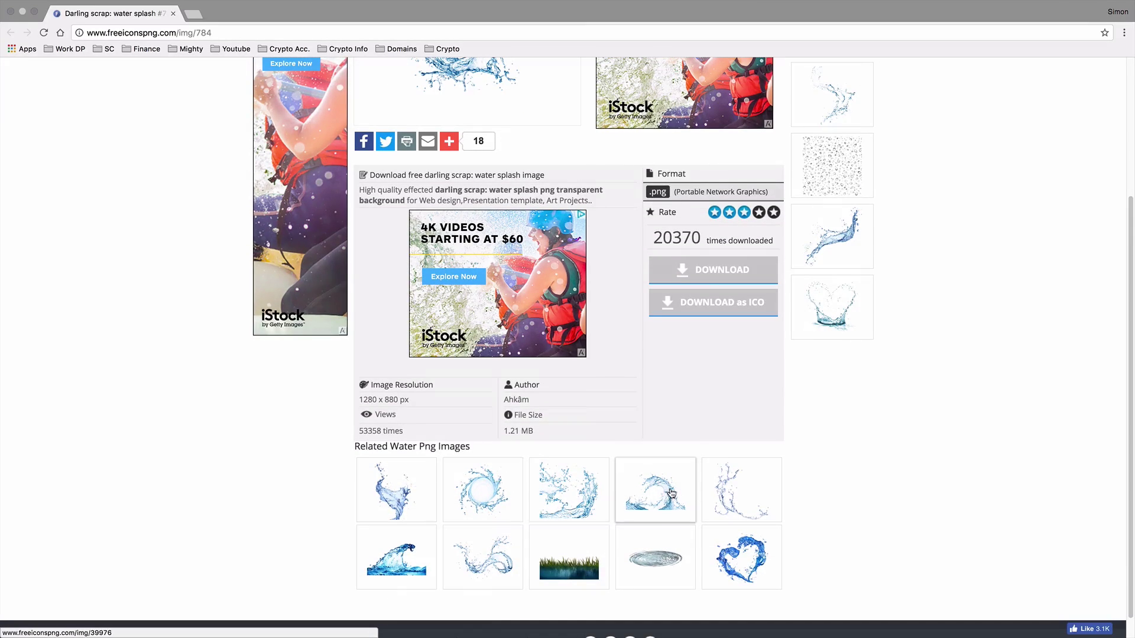
pyautogui.scroll(3, 704, 489)
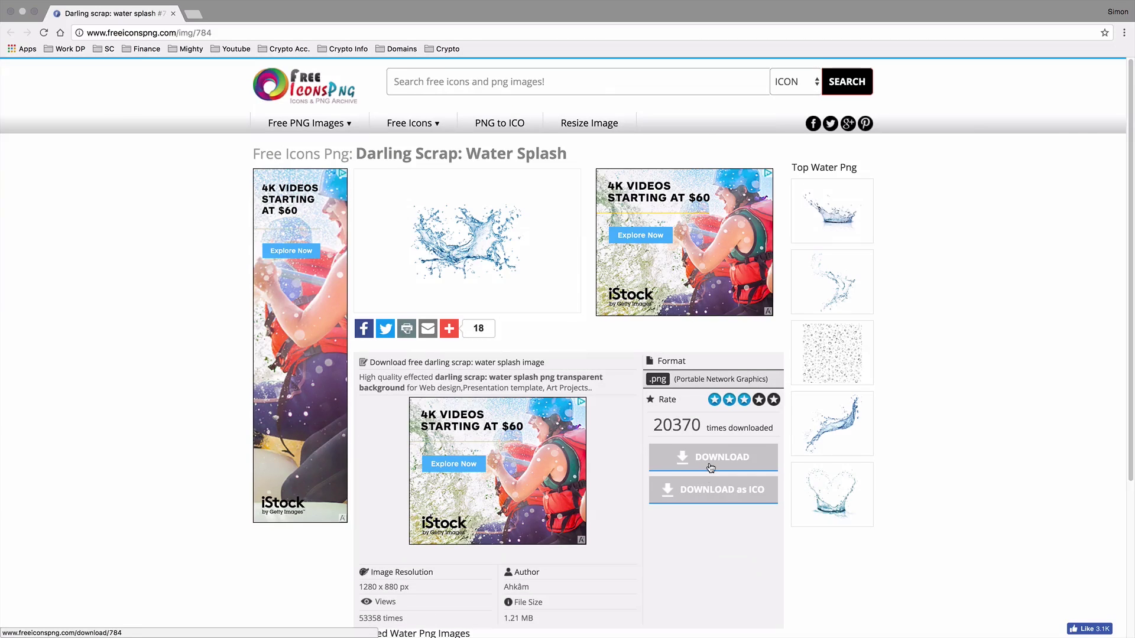
pyautogui.click(710, 467)
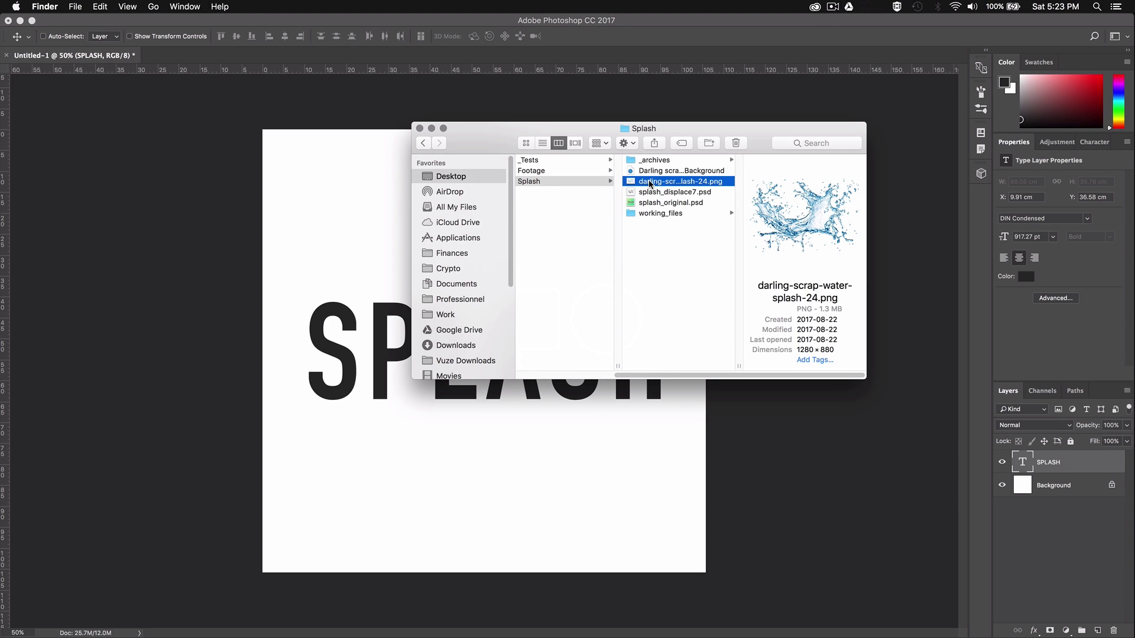
# Place the water splash PNG over SPLASH and enlarge it from its centre.
pyautogui.moveTo(650, 184); pyautogui.dragTo(362, 225)
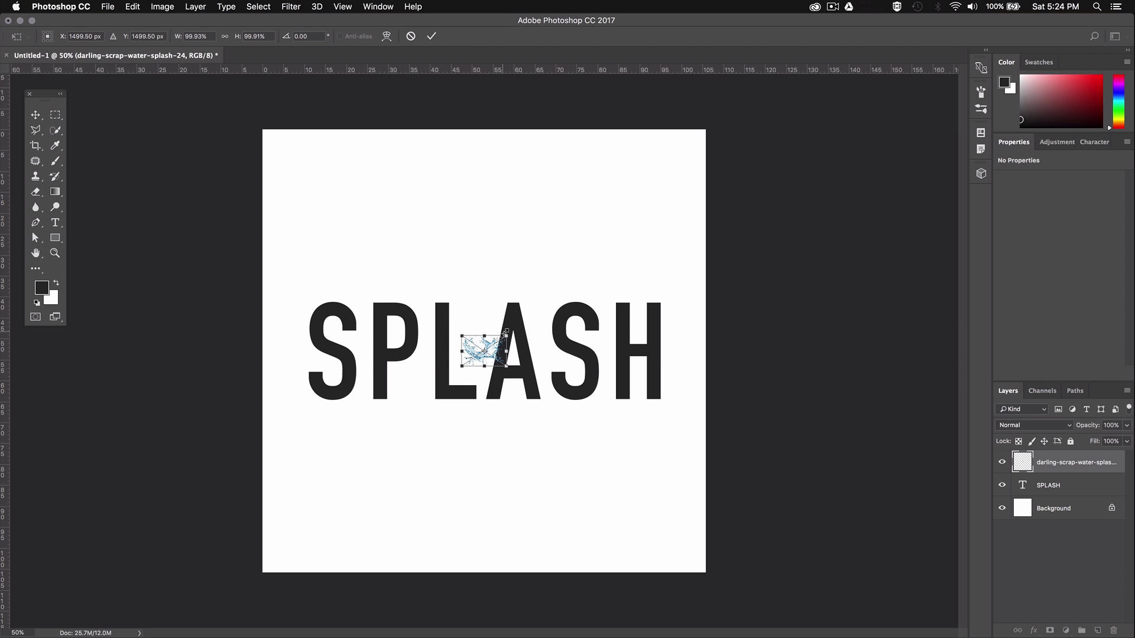
pyautogui.moveTo(506, 335); pyautogui.dragTo(639, 252)
pyautogui.moveTo(591, 304); pyautogui.dragTo(591, 303)
pyautogui.moveTo(635, 246); pyautogui.dragTo(653, 234)
pyautogui.moveTo(600, 298); pyautogui.dragTo(607, 297)
pyautogui.moveTo(660, 466); pyautogui.dragTo(658, 470)
pyautogui.press('Return')
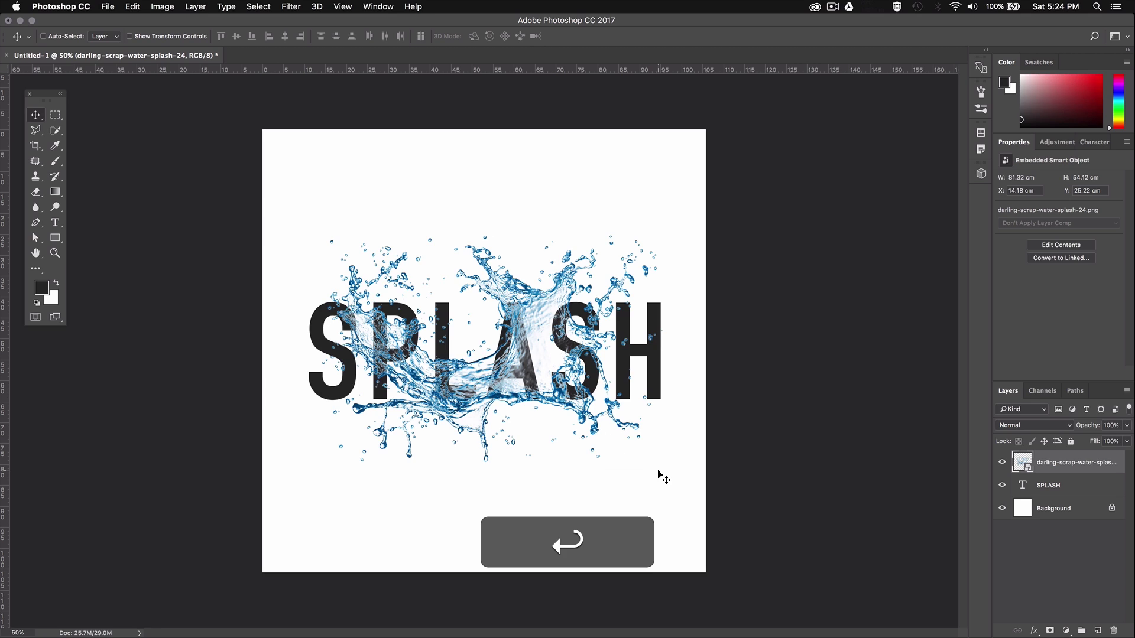
# Nudge the splash image right and down, then begin saving the document.
pyautogui.hotkey('shift', 'Right')
pyautogui.hotkey('shift', 'Right')
pyautogui.hotkey('shift', 'Down')
pyautogui.hotkey('shift', 'Down')
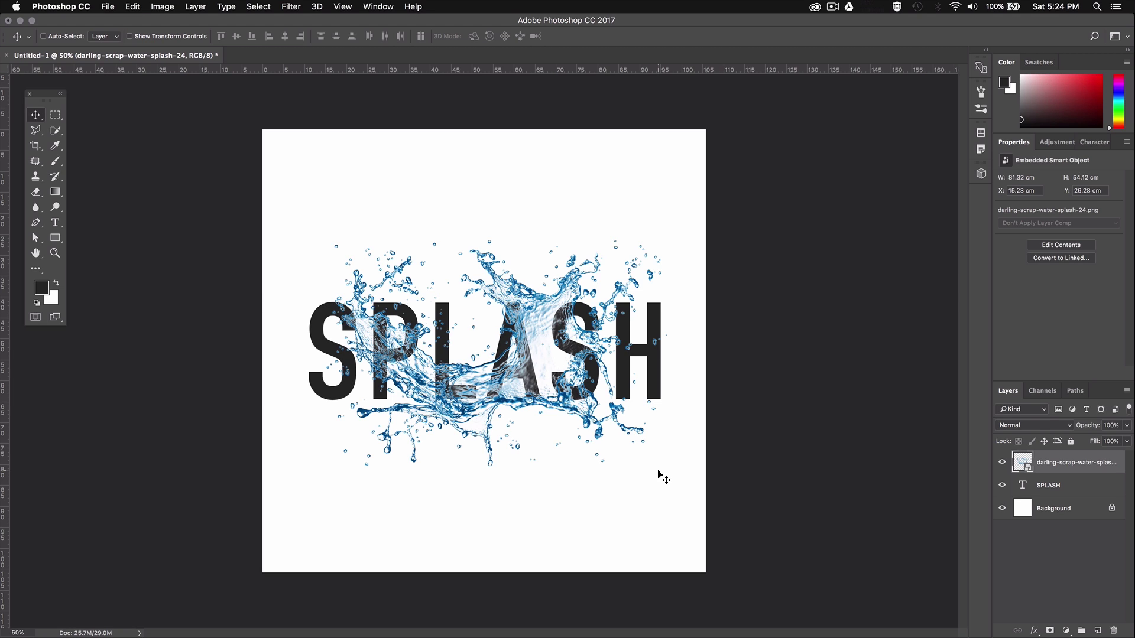
pyautogui.press('super+s')
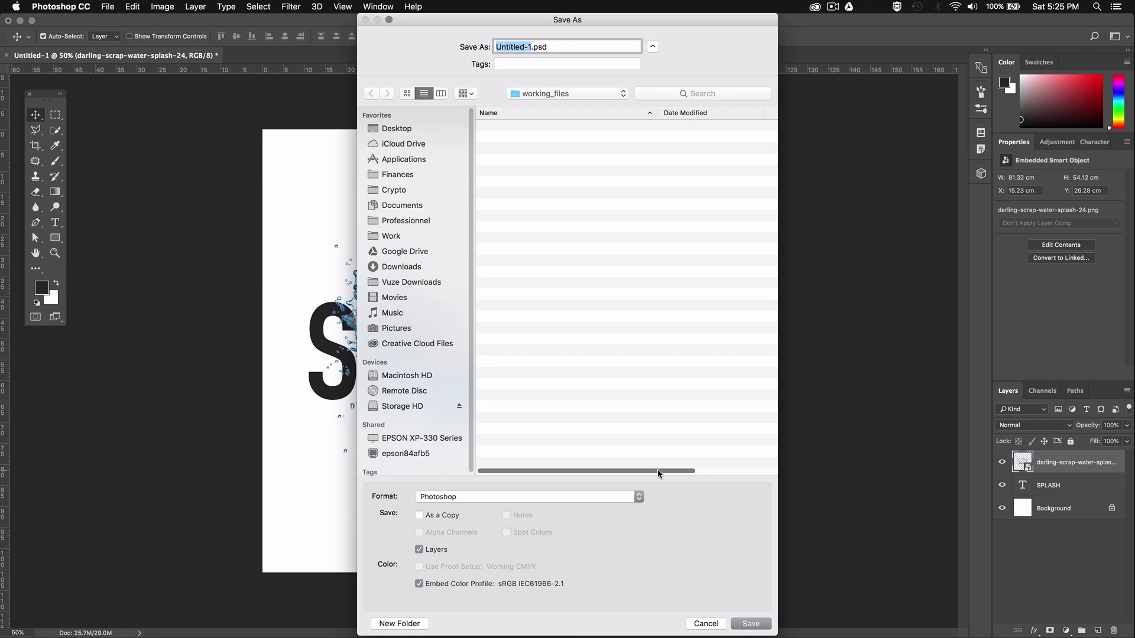
# Save the document as main visual.psd, then save a copy as water mapping.psd.
pyautogui.write('main ')
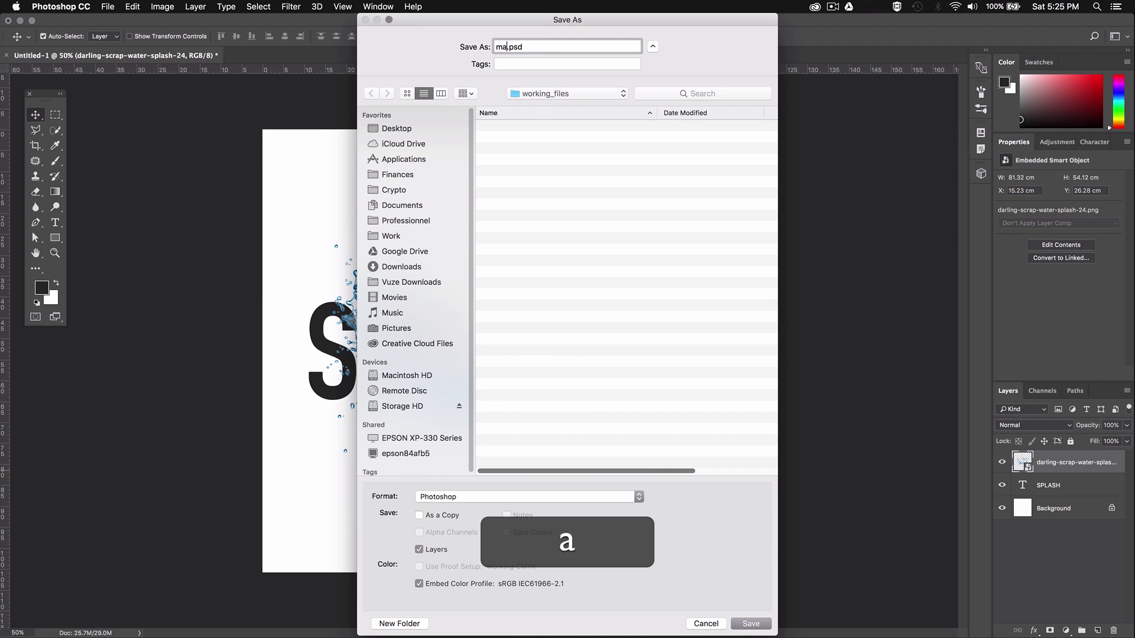
pyautogui.write('visual')
pyautogui.press('Return')
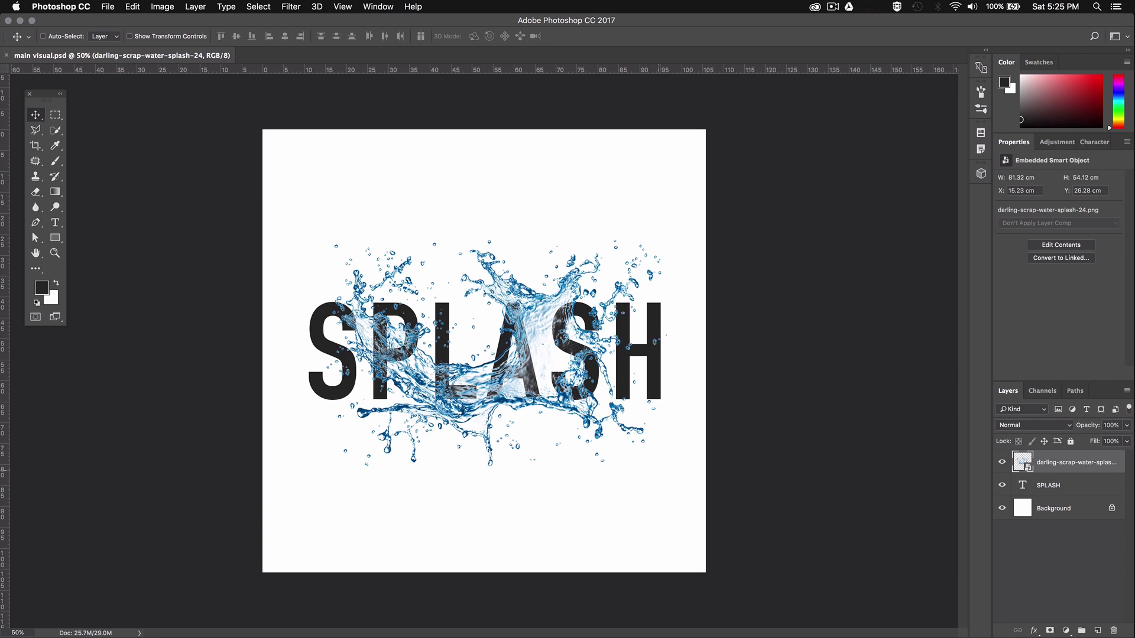
pyautogui.press('shift+super+s')
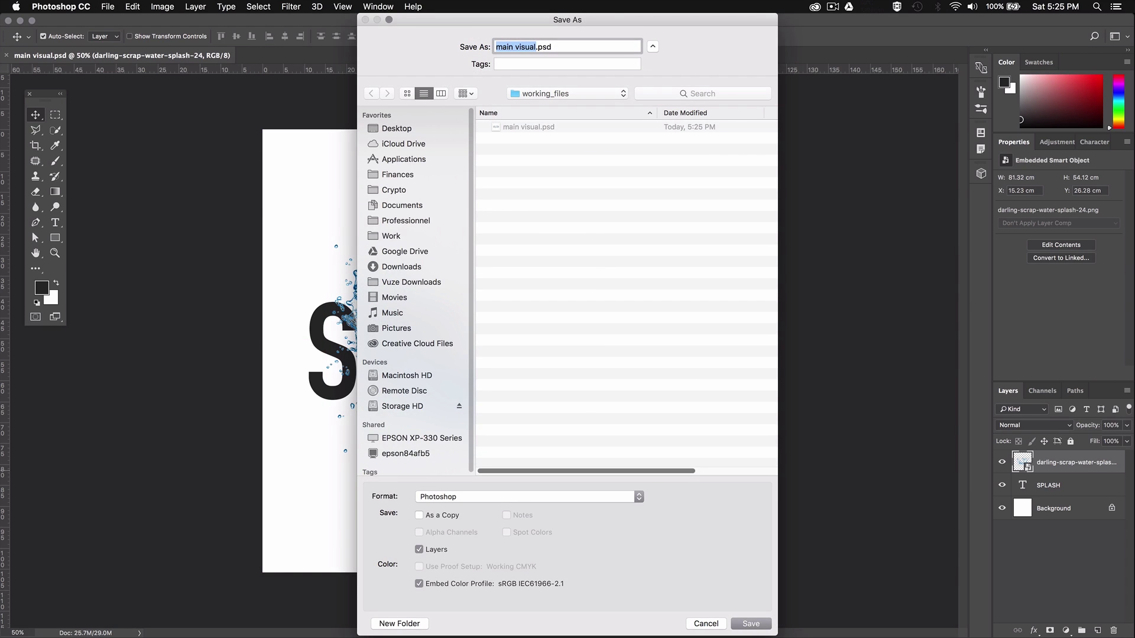
pyautogui.write('water ma')
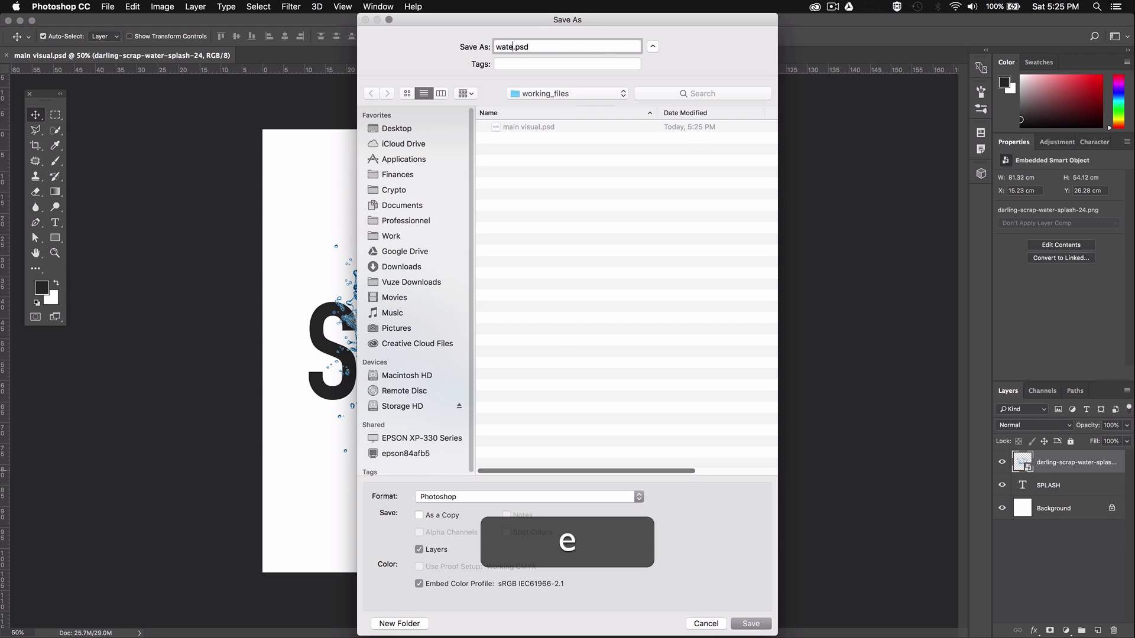
pyautogui.write('pping')
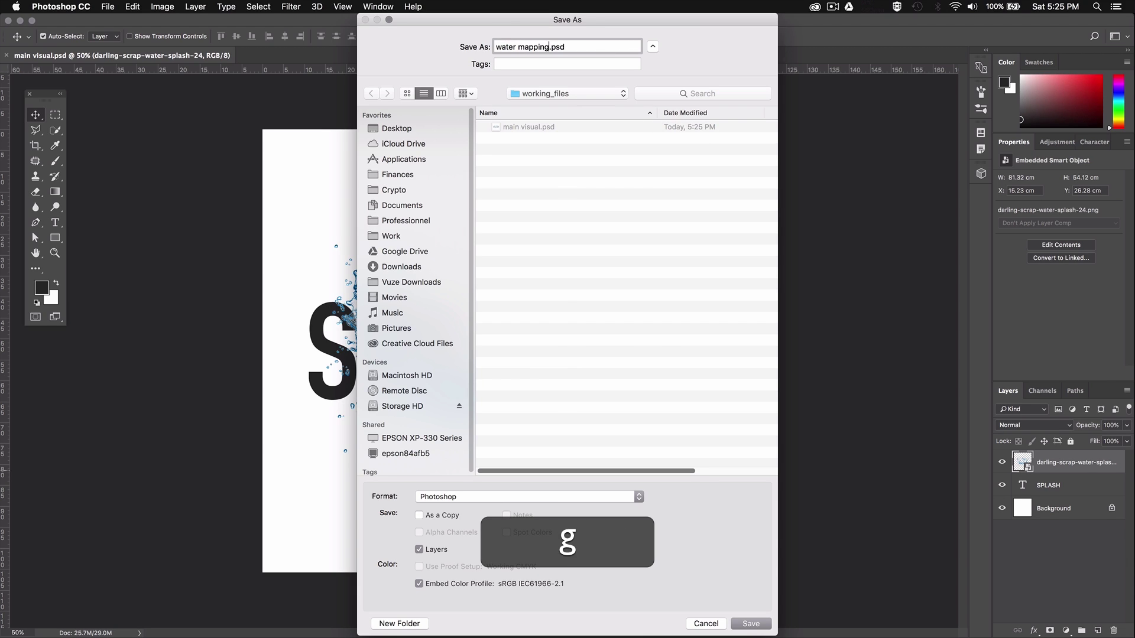
pyautogui.press('Return')
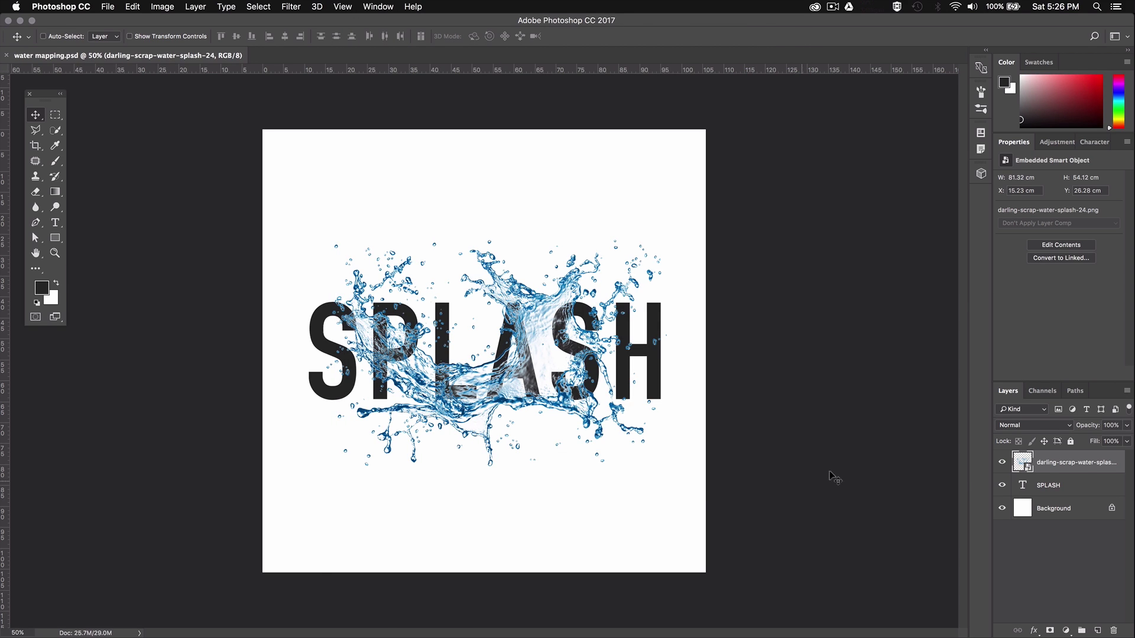
# Hide the SPLASH text and add a Black & White adjustment layer over the splash.
pyautogui.click(1001, 486)
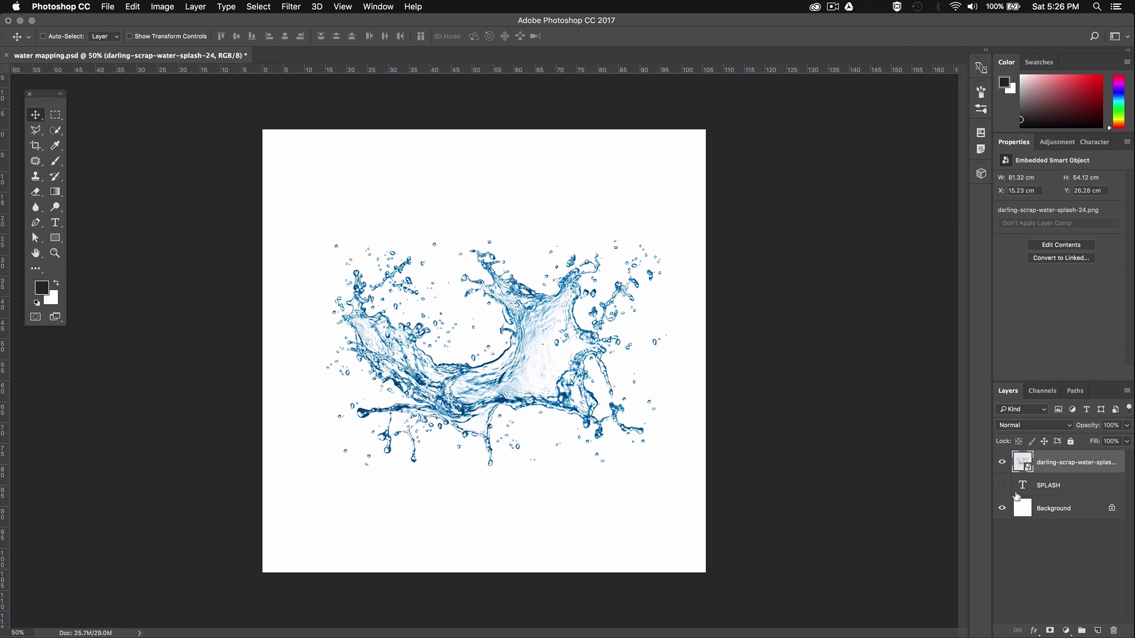
pyautogui.click(1065, 631)
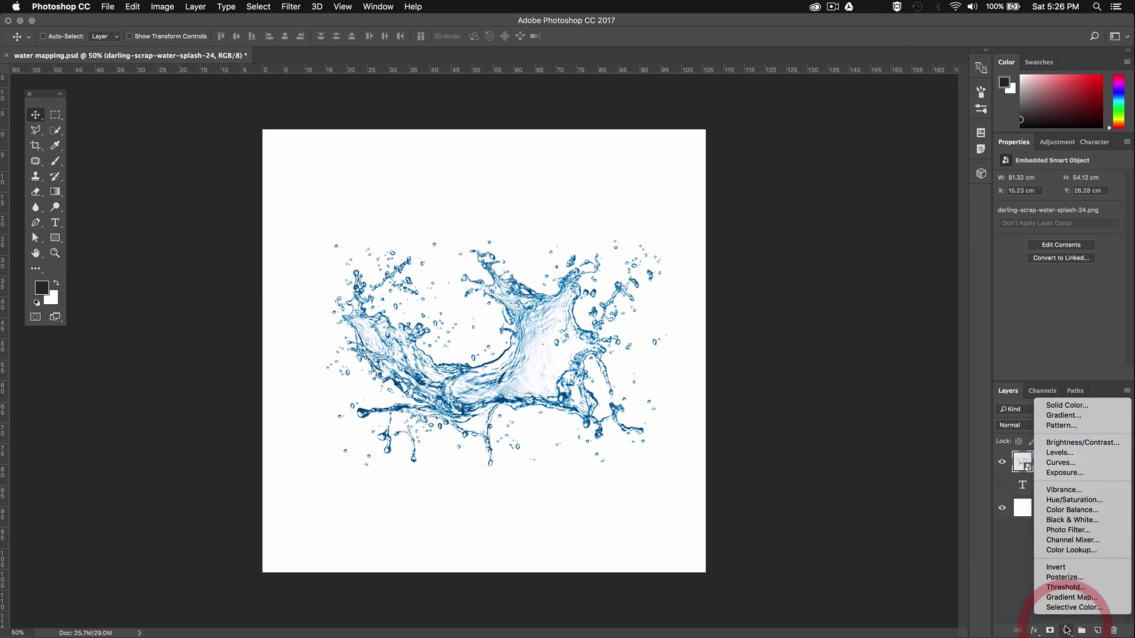
pyautogui.click(1050, 520)
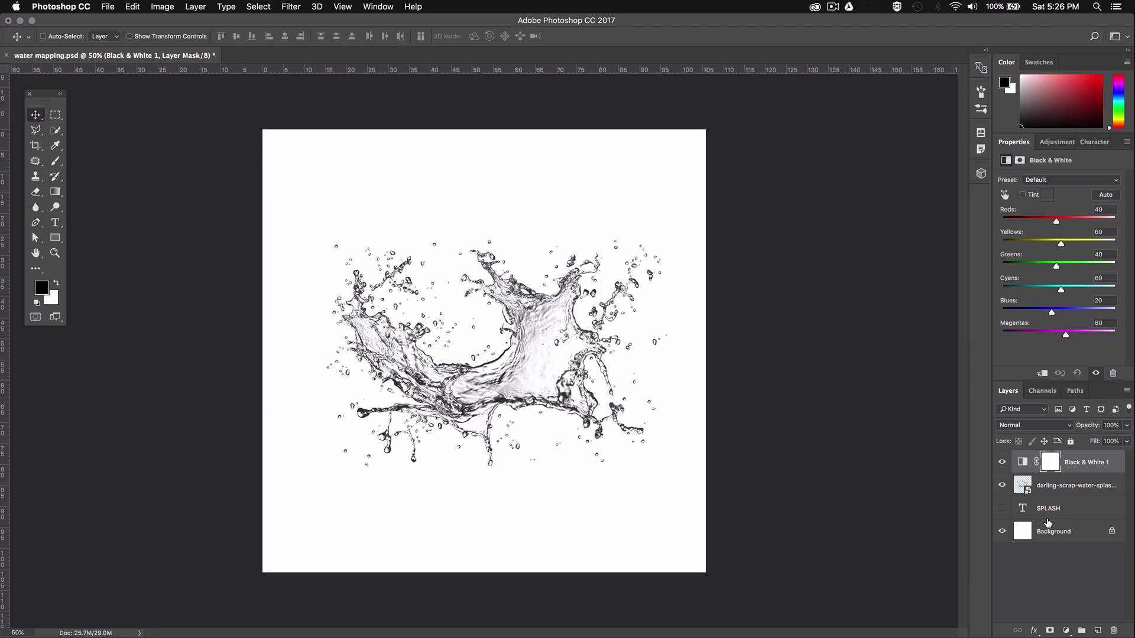
# Set Cyans to -40 and Blues to -50, then save water mapping.psd.
pyautogui.click(1098, 277)
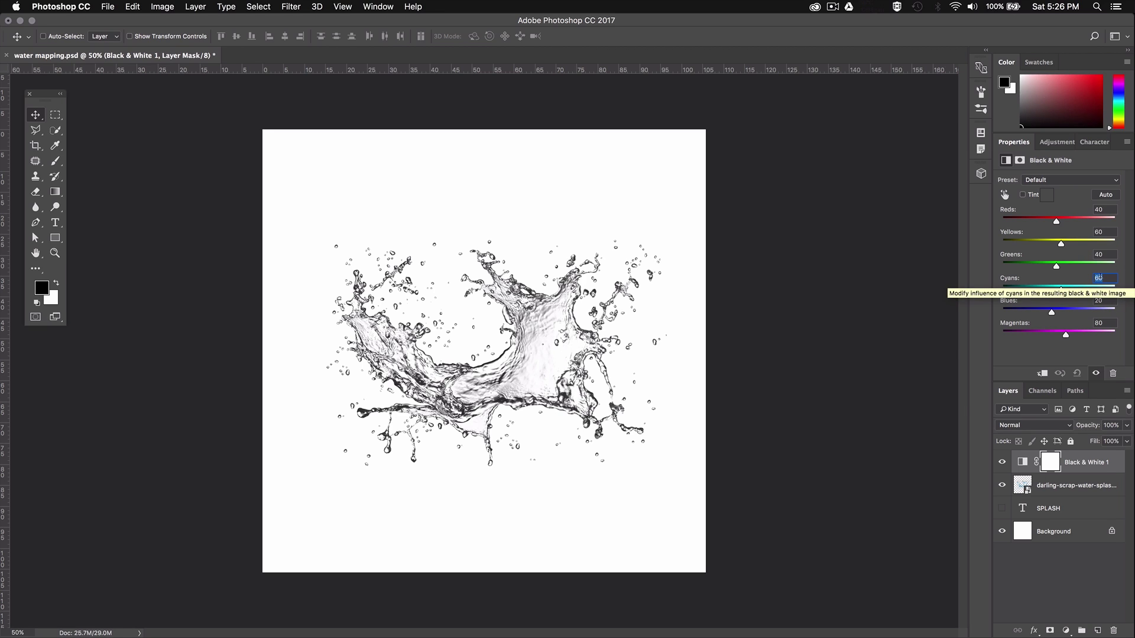
pyautogui.write('-40')
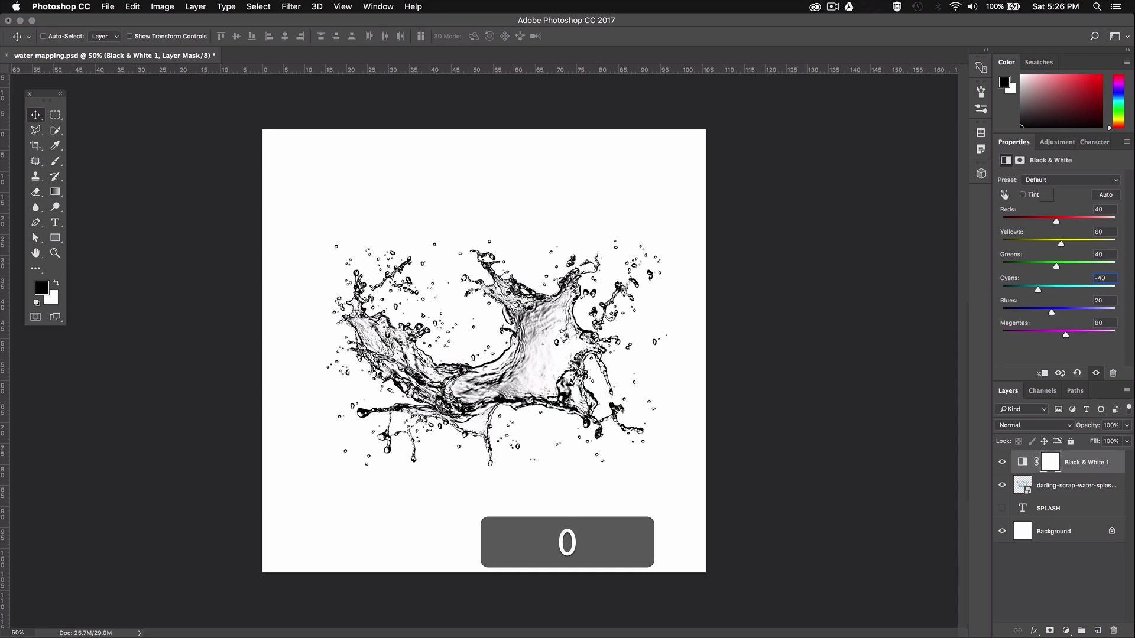
pyautogui.press('Tab')
pyautogui.write('-50')
pyautogui.press('Tab')
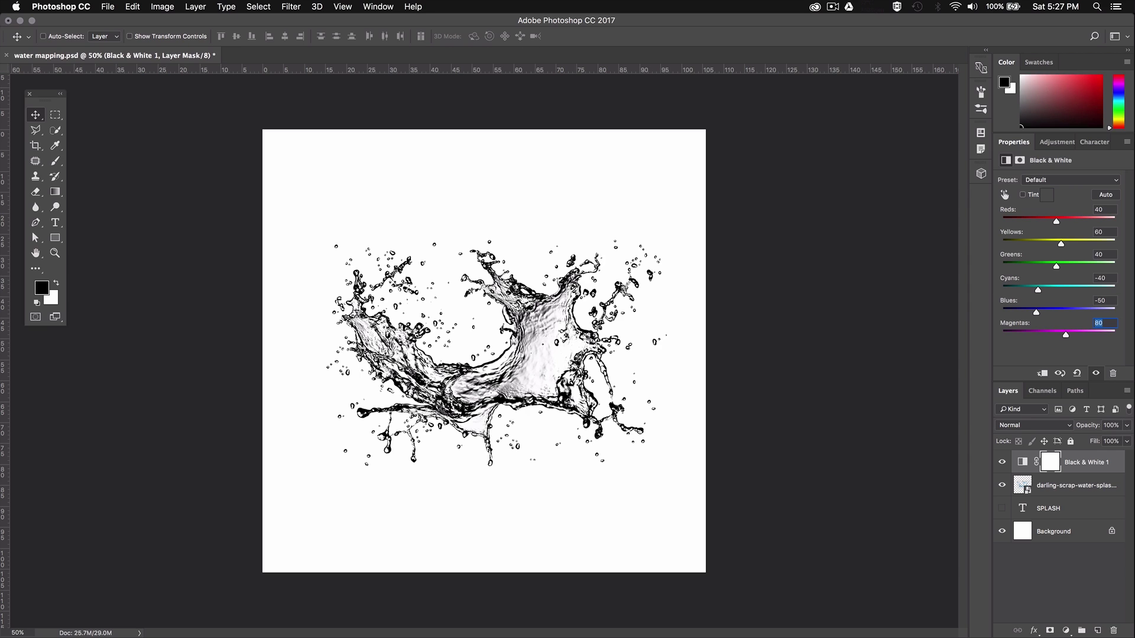
pyautogui.press('super')
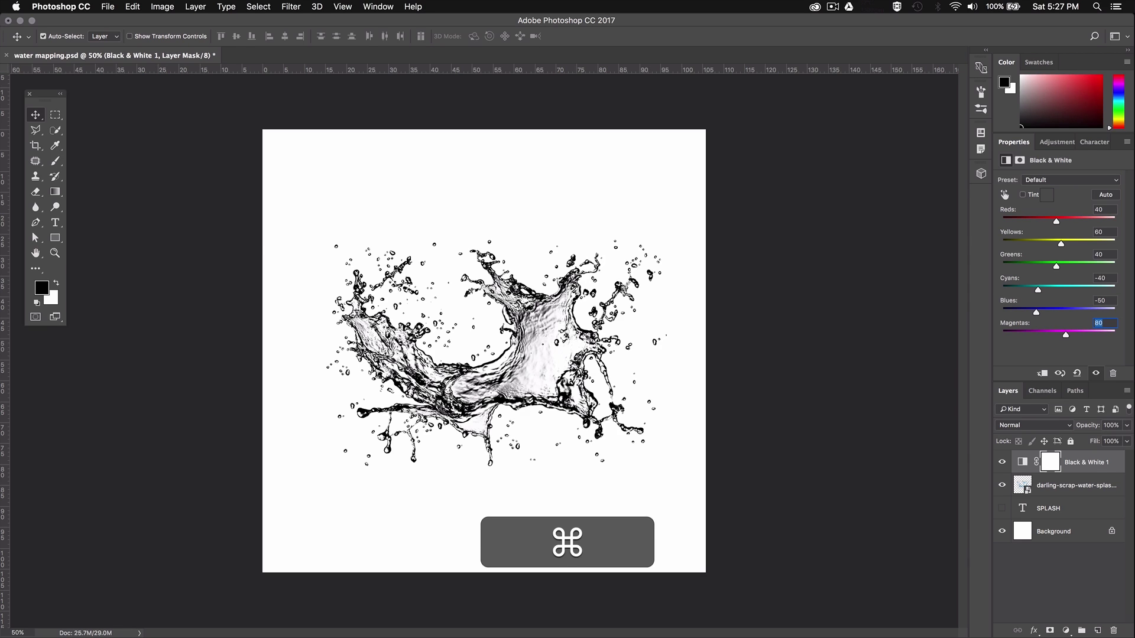
pyautogui.press('super+s')
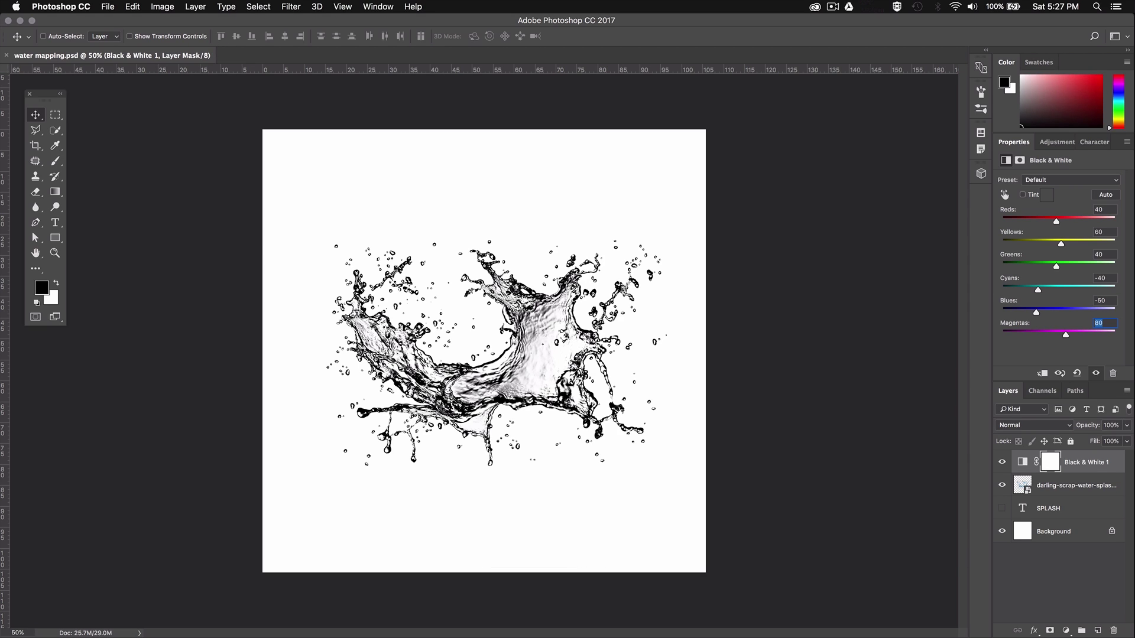
# Close water mapping.psd and open main visual.psd from the working_files folder in Finder.
pyautogui.click(6, 56)
pyautogui.press('super')
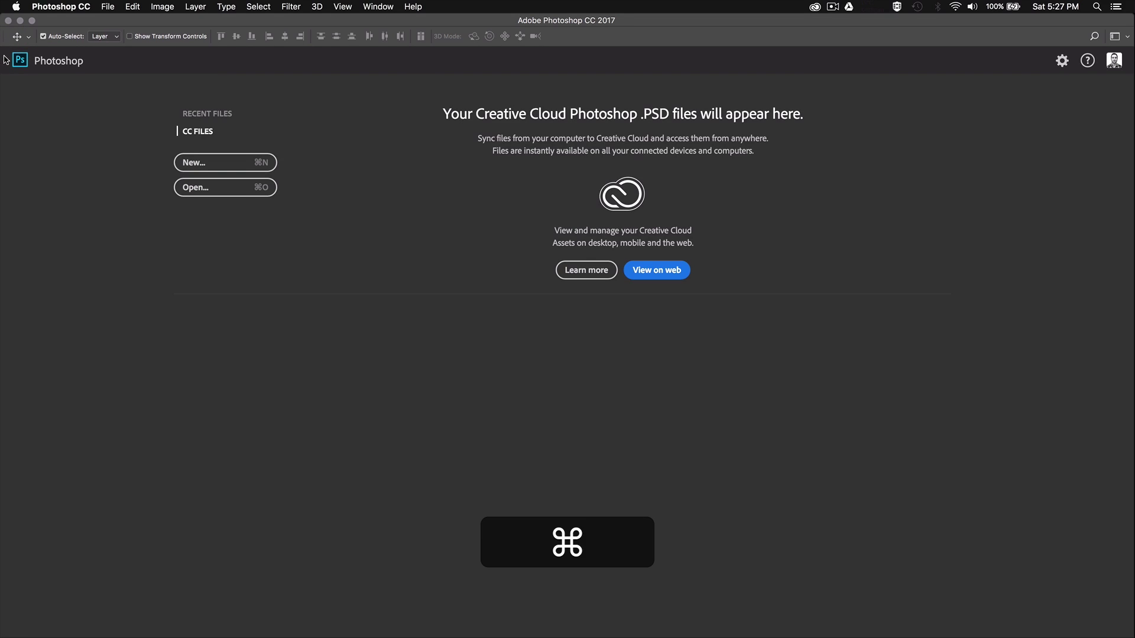
pyautogui.press('super+Tab')
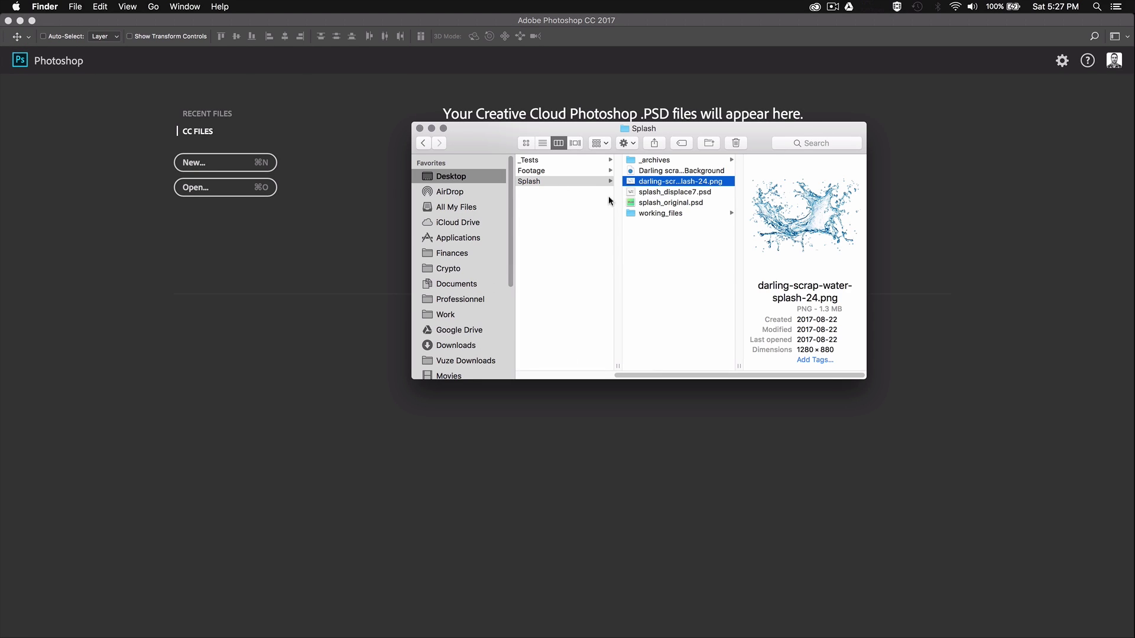
pyautogui.click(653, 214)
pyautogui.click(763, 160)
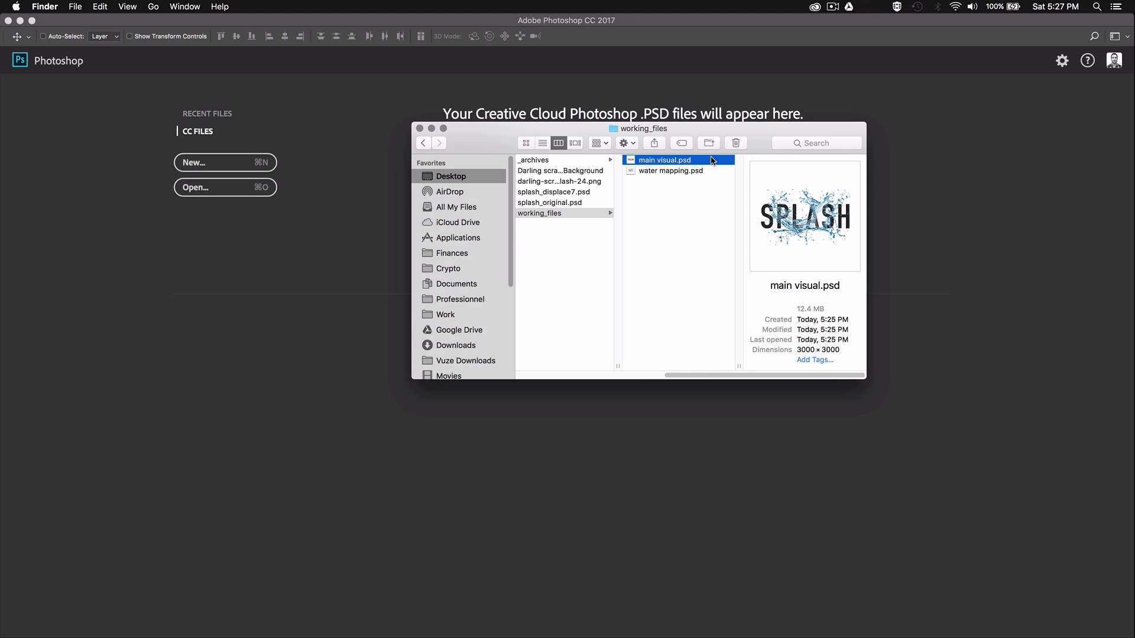
pyautogui.doubleClick(645, 160)
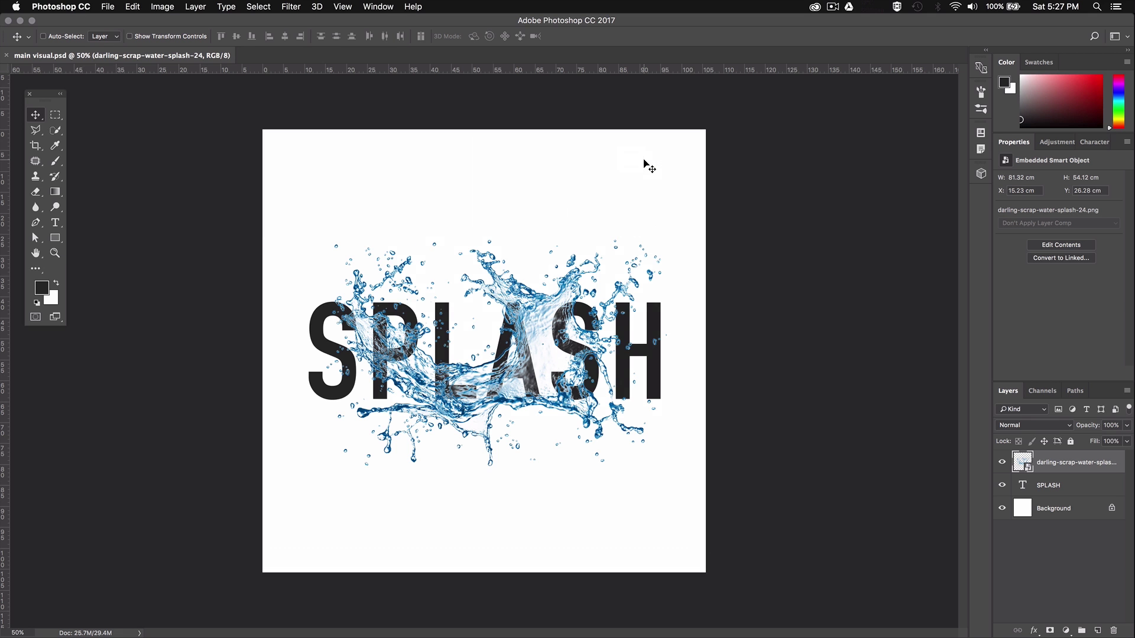
# Convert the SPLASH layer to a smart object and add a Color Overlay effect.
pyautogui.rightClick(1057, 485)
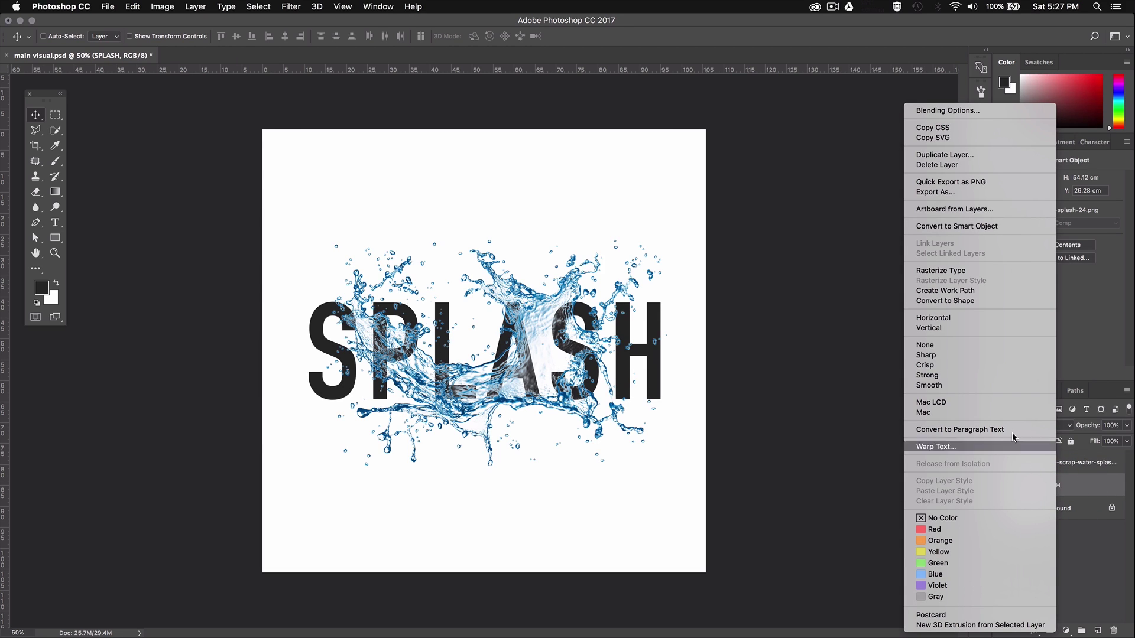
pyautogui.click(990, 226)
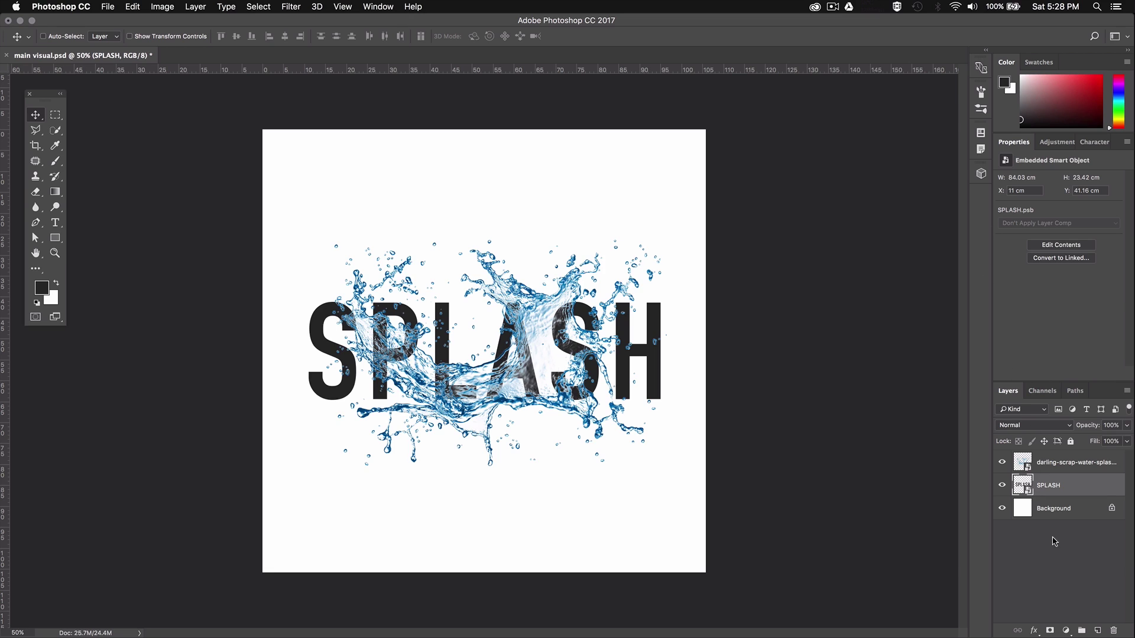
pyautogui.click(1039, 630)
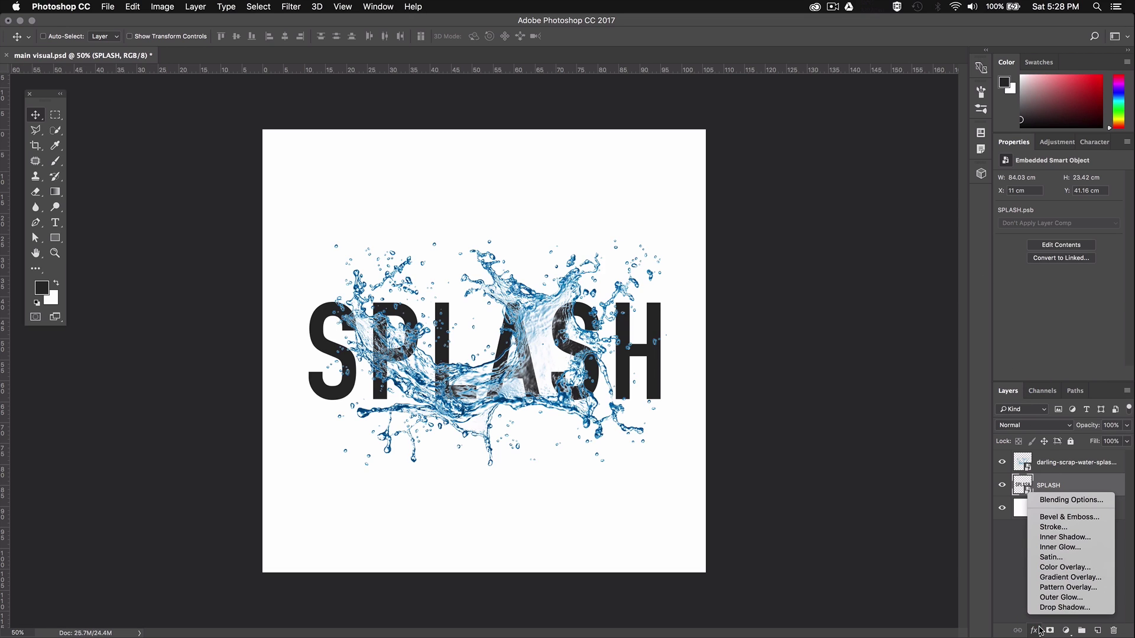
pyautogui.click(1043, 566)
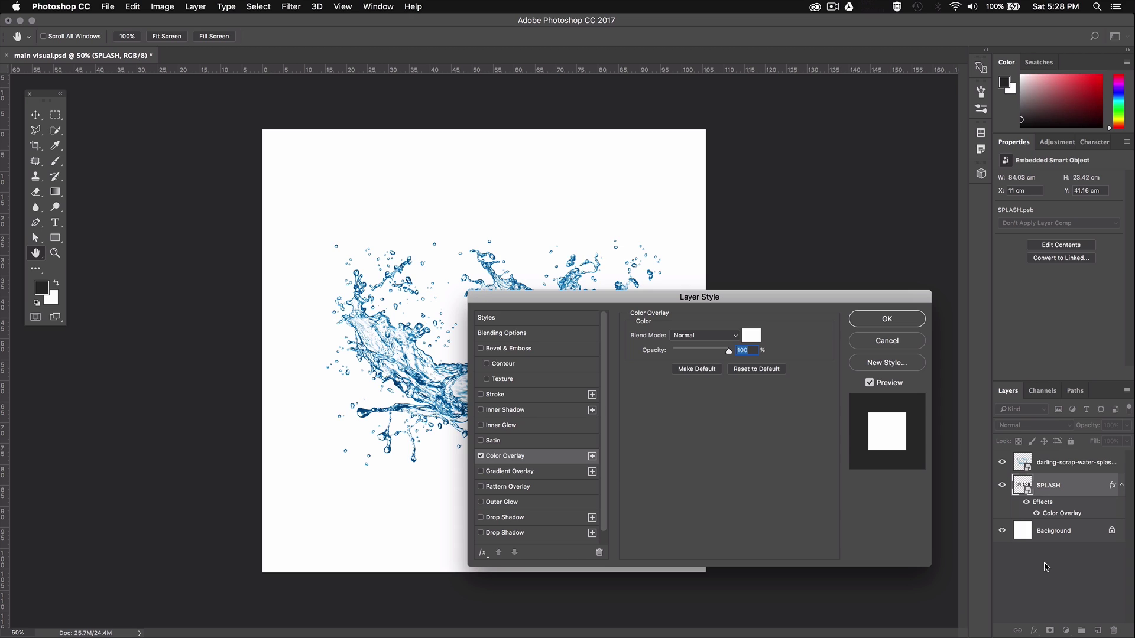
# Set the overlay colour to pink hex ff2c69 and apply it.
pyautogui.click(753, 336)
pyautogui.click(754, 337)
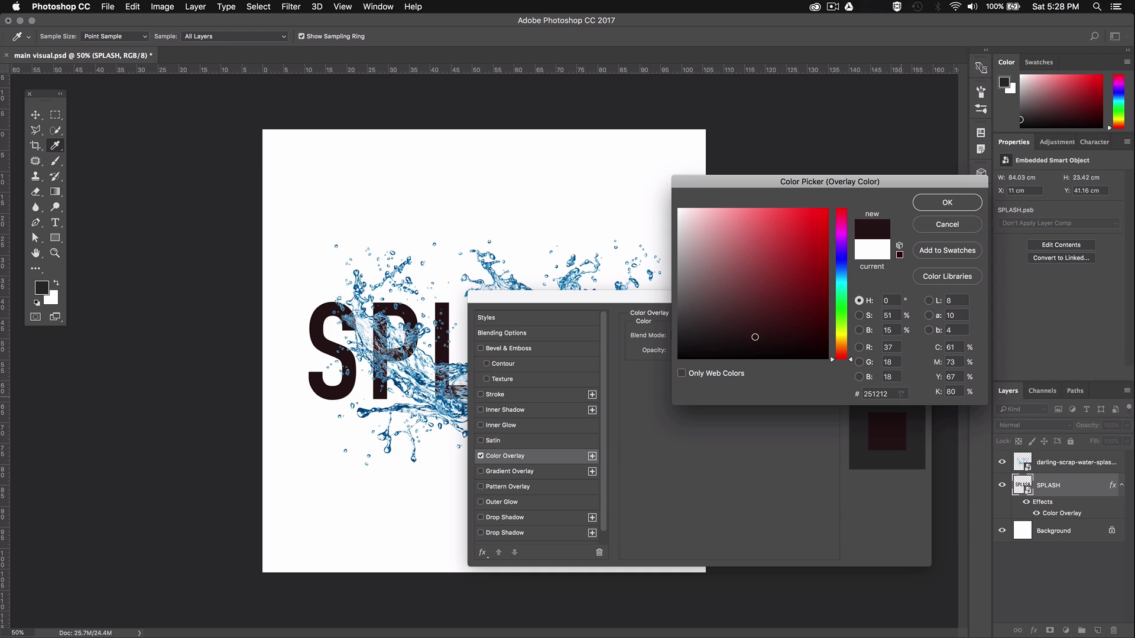
pyautogui.click(901, 393)
pyautogui.write('f')
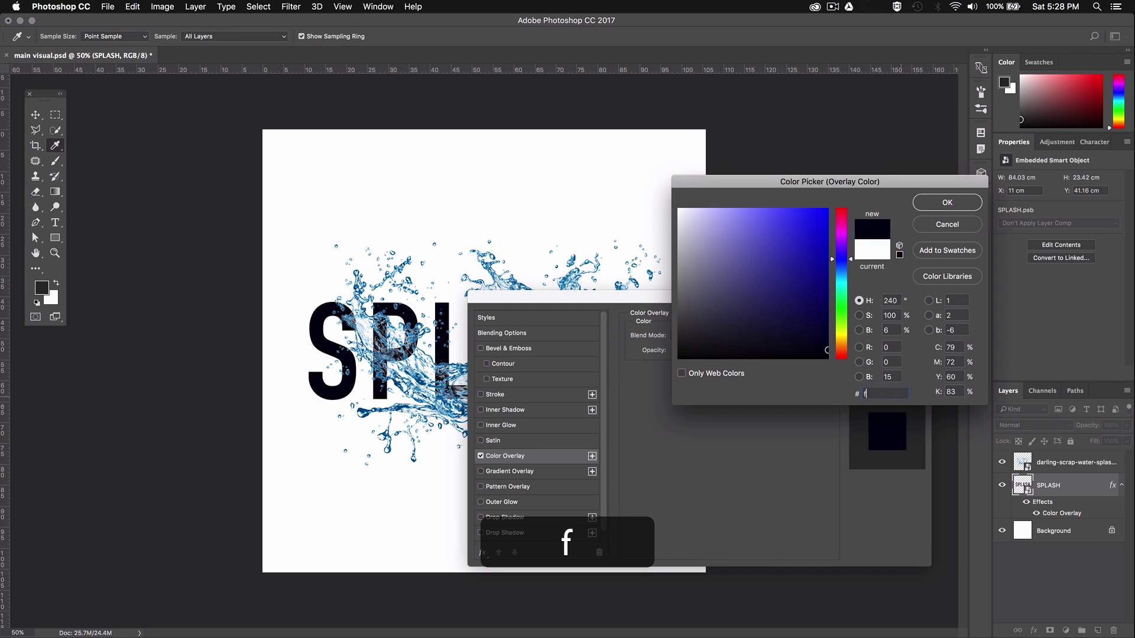
pyautogui.write('f2c6')
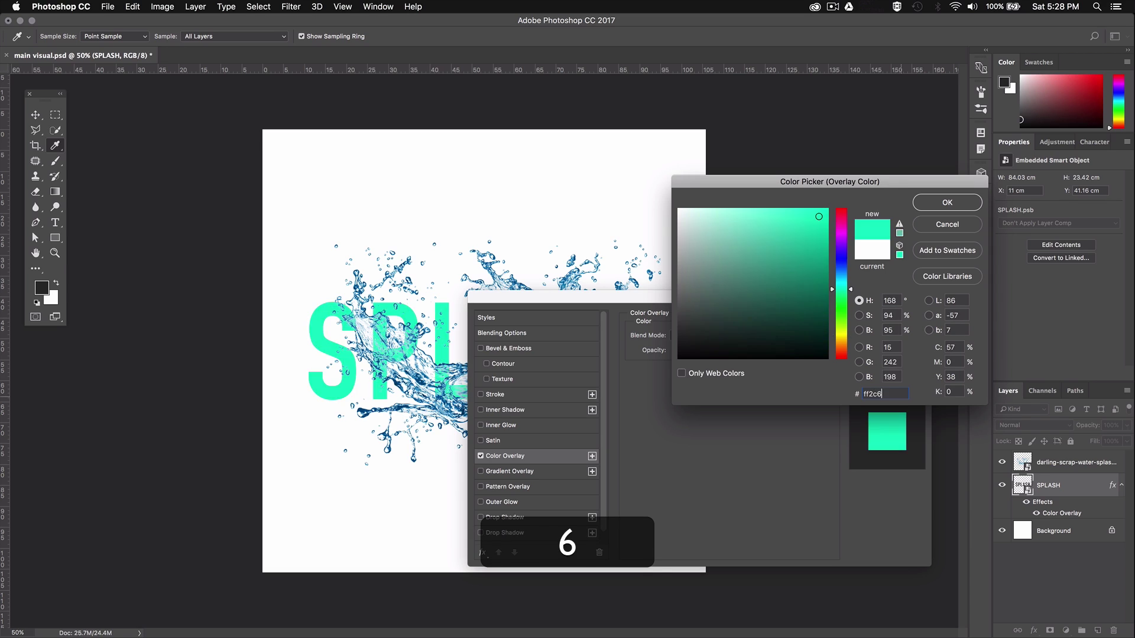
pyautogui.write('9')
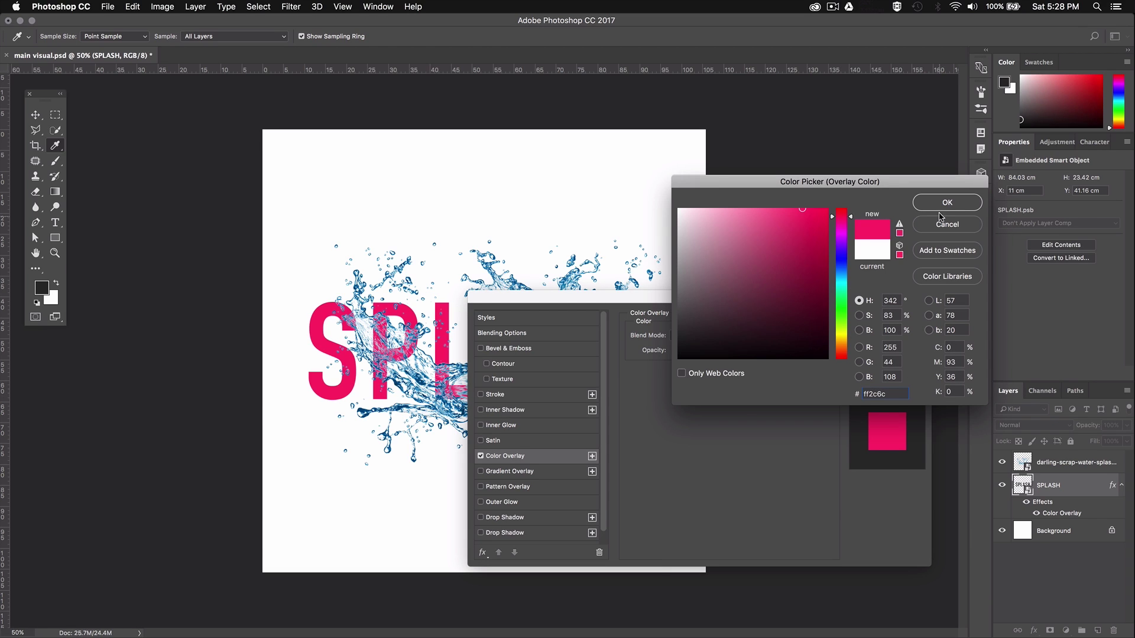
pyautogui.click(943, 206)
pyautogui.click(889, 320)
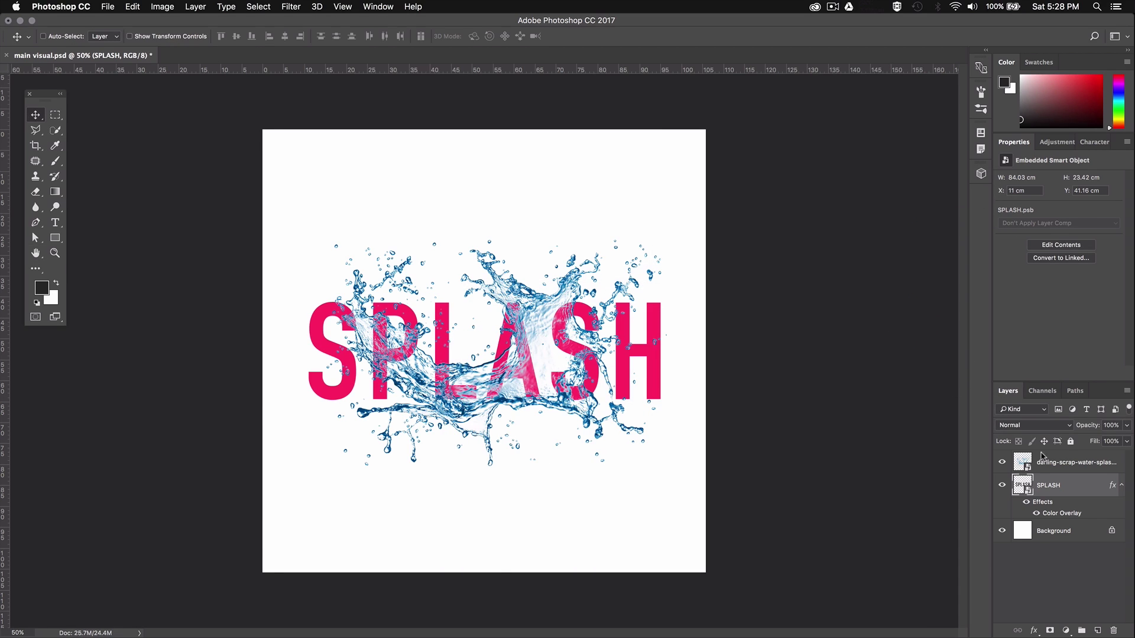
# Move SPLASH above the splash and apply Displace at scale 30 using water mapping.psd.
pyautogui.moveTo(1053, 486); pyautogui.dragTo(1043, 456)
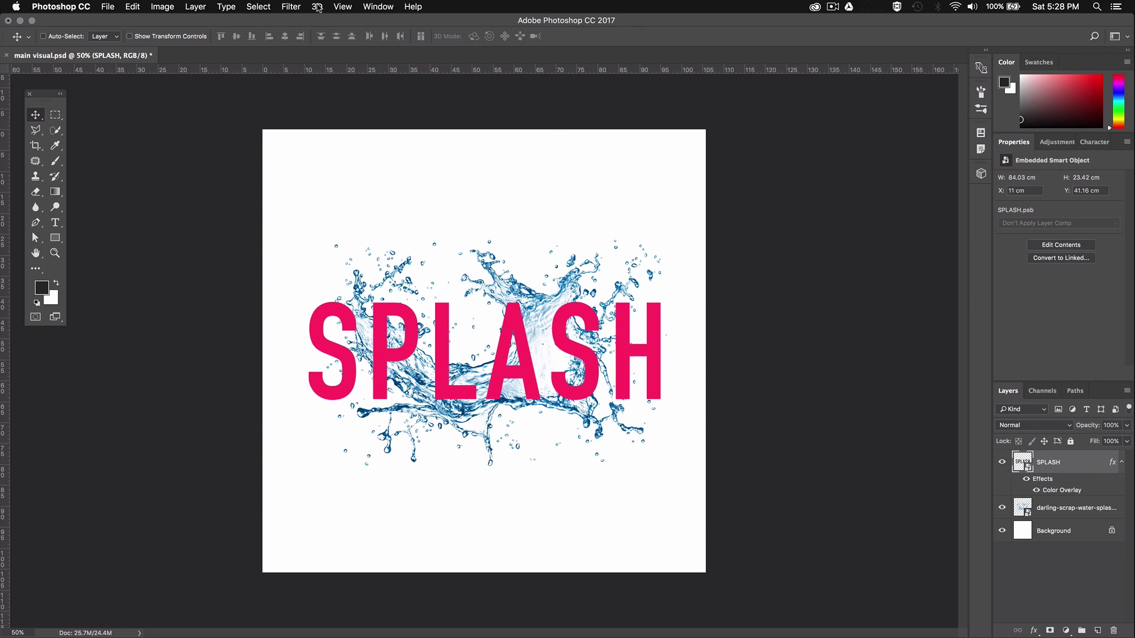
pyautogui.click(291, 6)
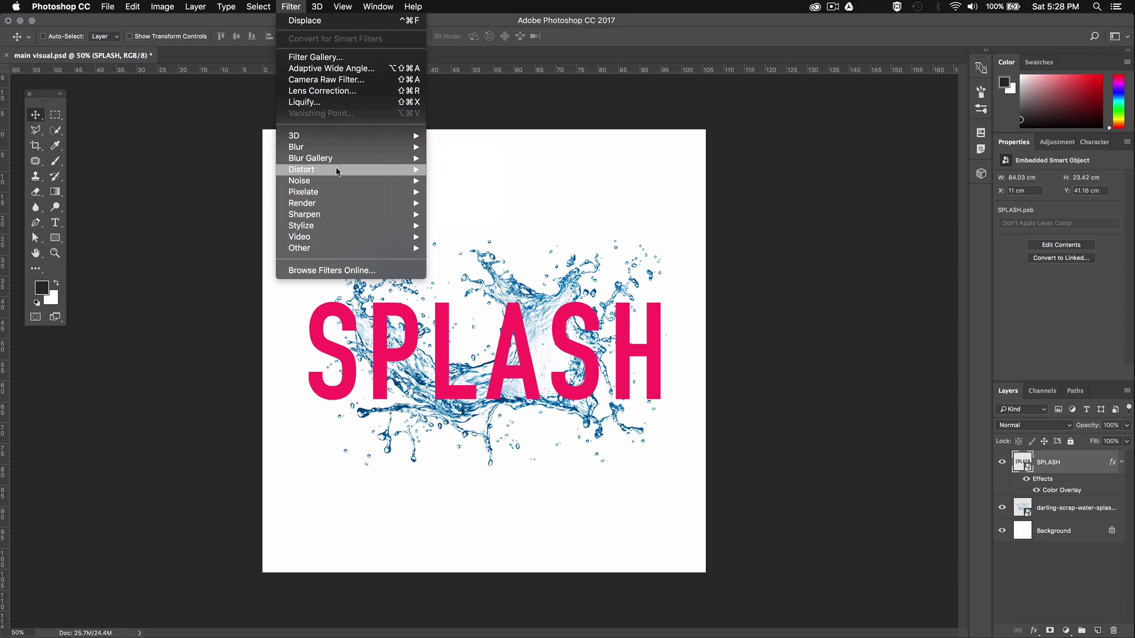
pyautogui.moveTo(340, 172)
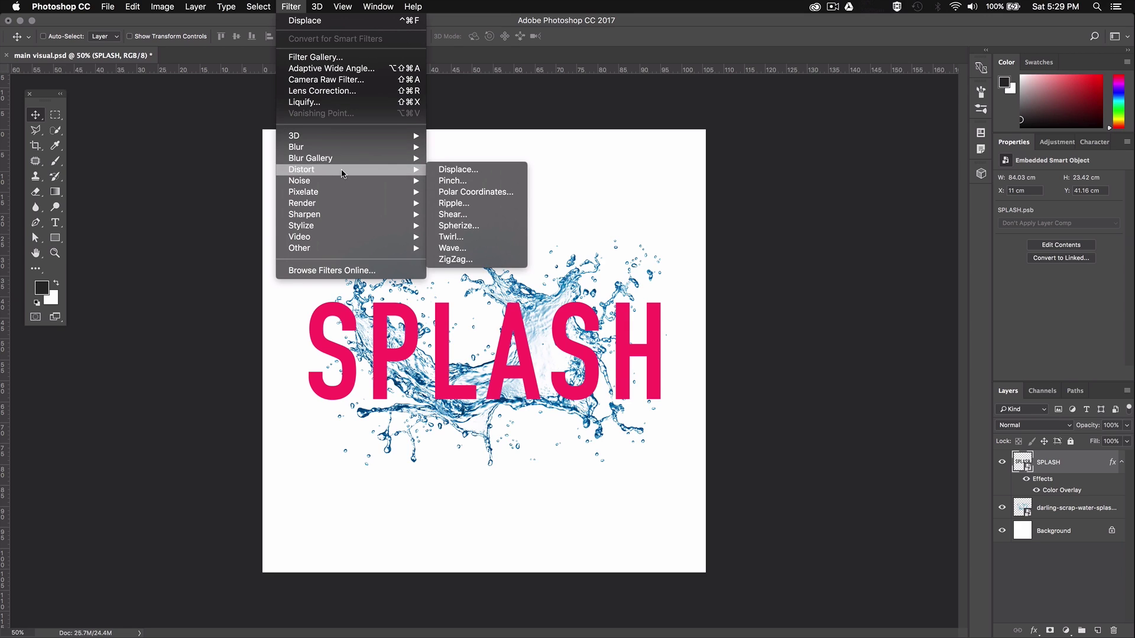
pyautogui.click(447, 171)
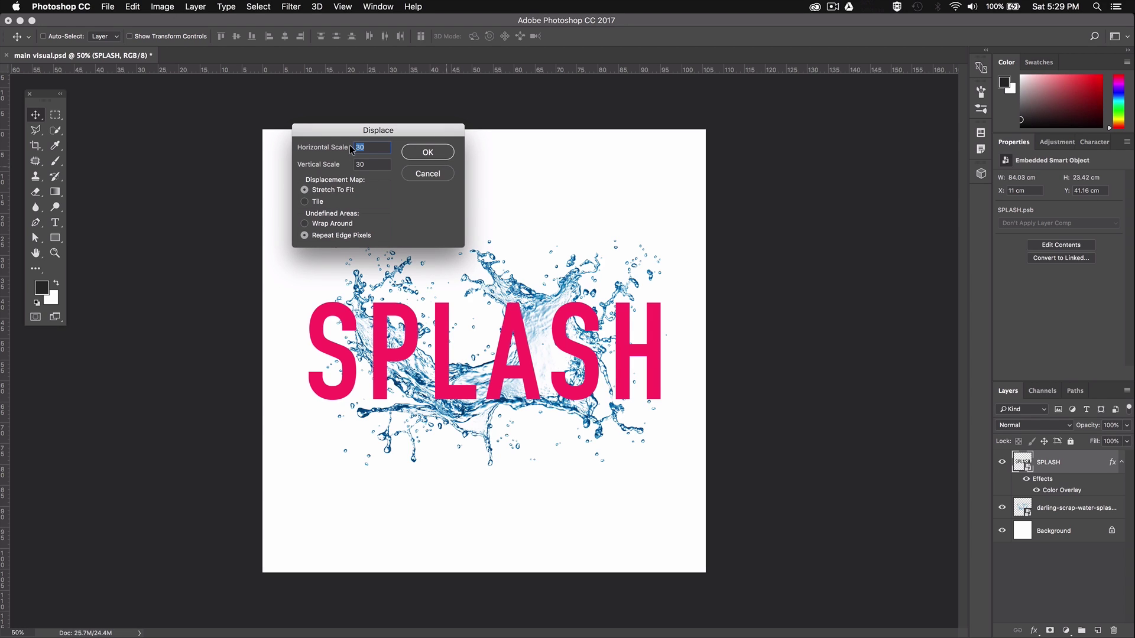
pyautogui.click(433, 153)
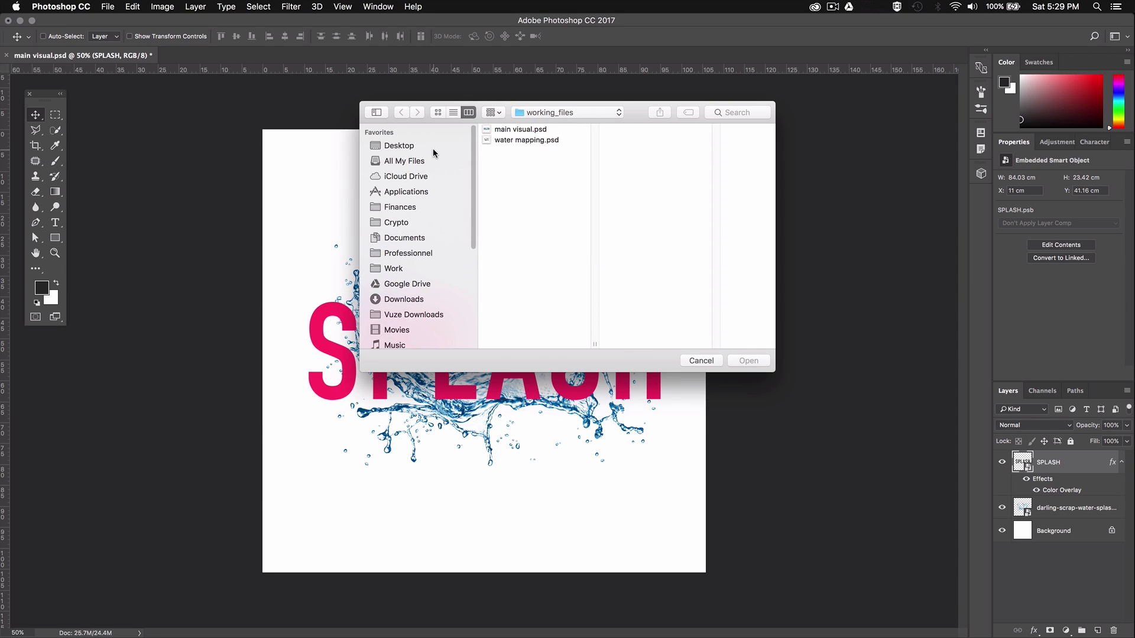
pyautogui.click(520, 142)
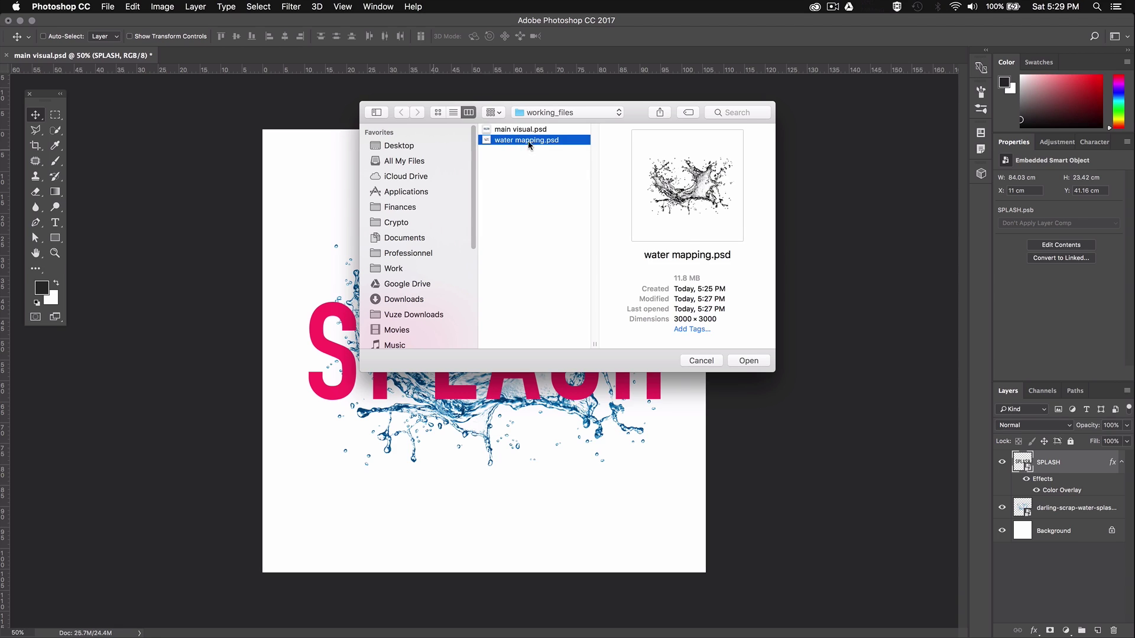
pyautogui.click(747, 361)
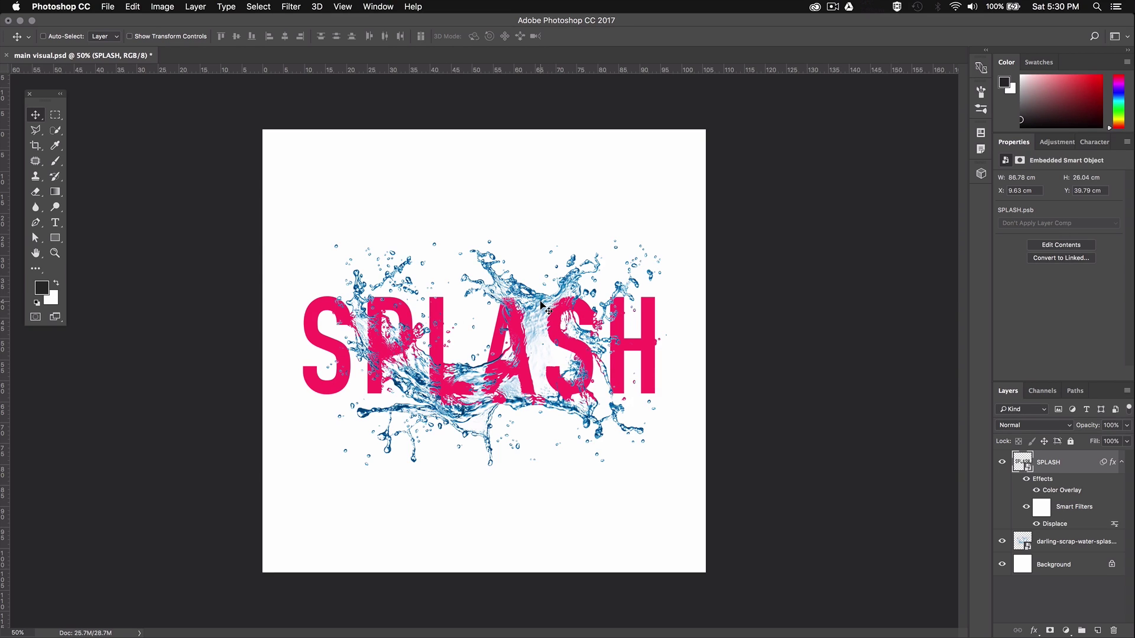
pyautogui.keyDown('super'); pyautogui.click(1059, 545); pyautogui.keyUp('super')
# Nudge the text and splash right and down, then unlock Background keeping its name.
pyautogui.press('Right')
pyautogui.press('Right')
pyautogui.press('Right')
pyautogui.press('Right')
pyautogui.press('Right')
pyautogui.press('Down')
pyautogui.press('Down')
pyautogui.press('Down')
pyautogui.press('Down')
pyautogui.press('Down')
pyautogui.press('Down')
pyautogui.press('Down')
pyautogui.press('Down')
pyautogui.press('Down')
pyautogui.press('Down')
pyautogui.press('Down')
pyautogui.press('Down')
pyautogui.press('Down')
pyautogui.press('Down')
pyautogui.press('Down')
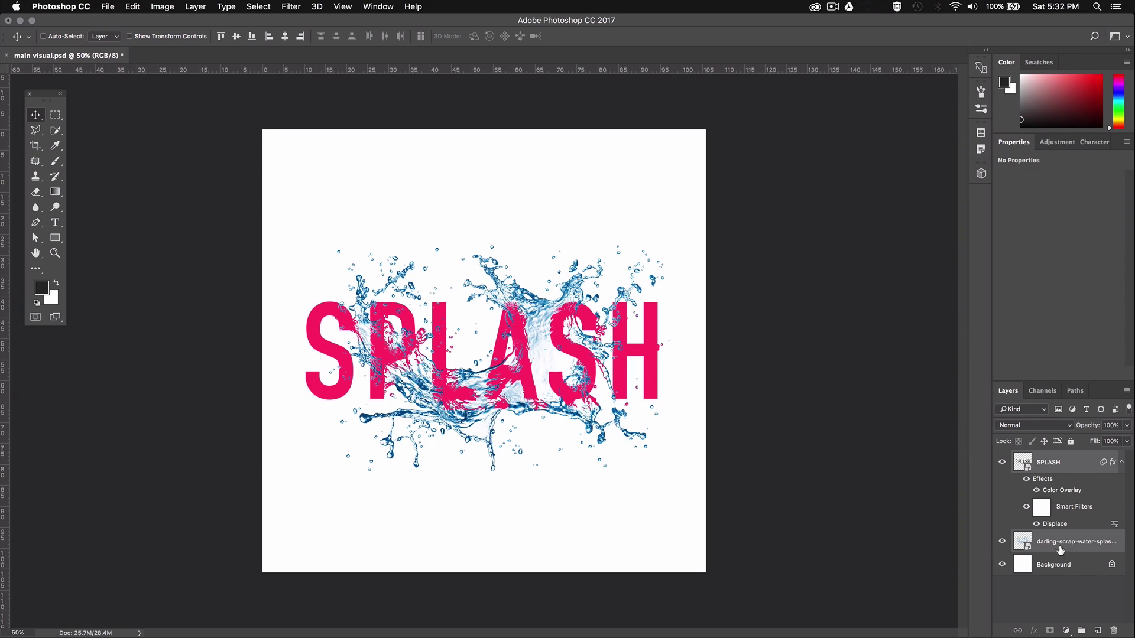
pyautogui.doubleClick(1054, 565)
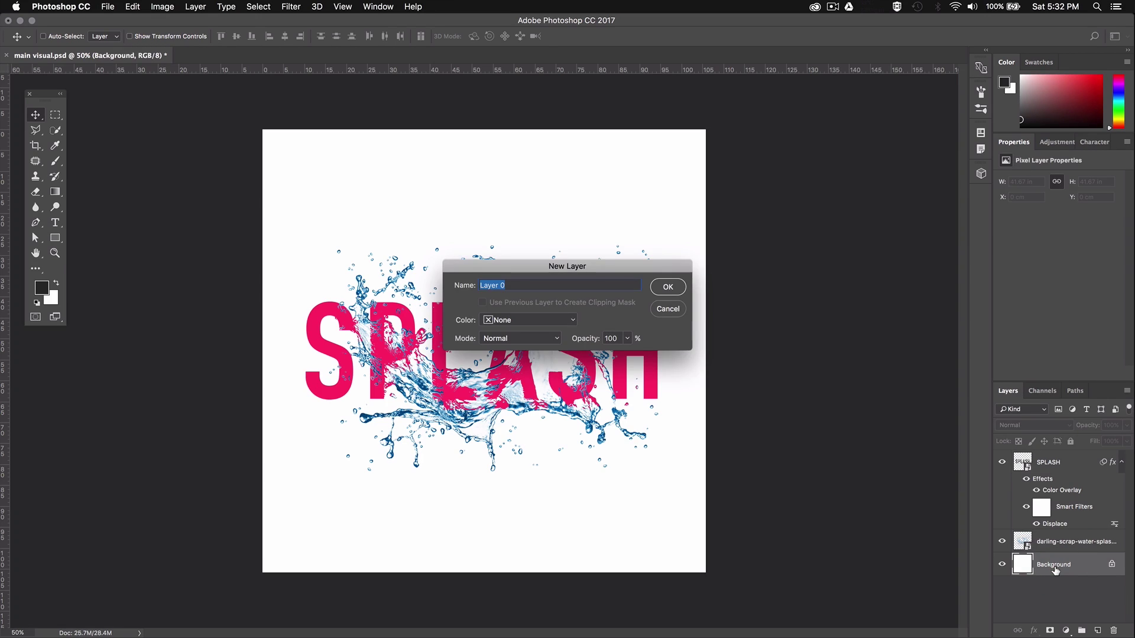
pyautogui.write('Bac')
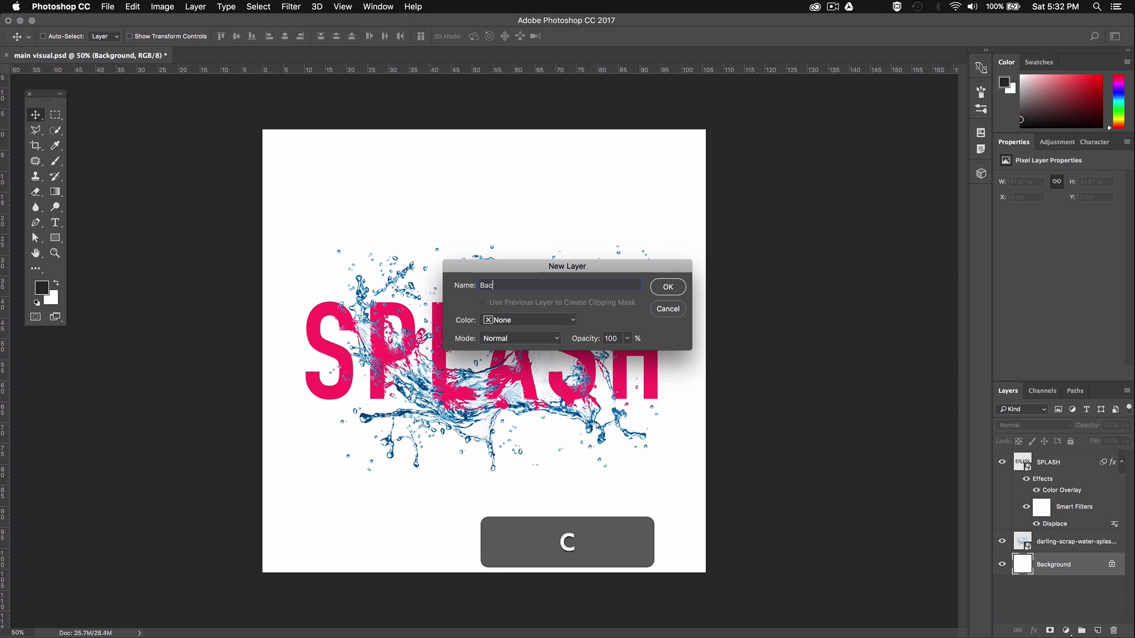
pyautogui.write('kground')
pyautogui.press('Return')
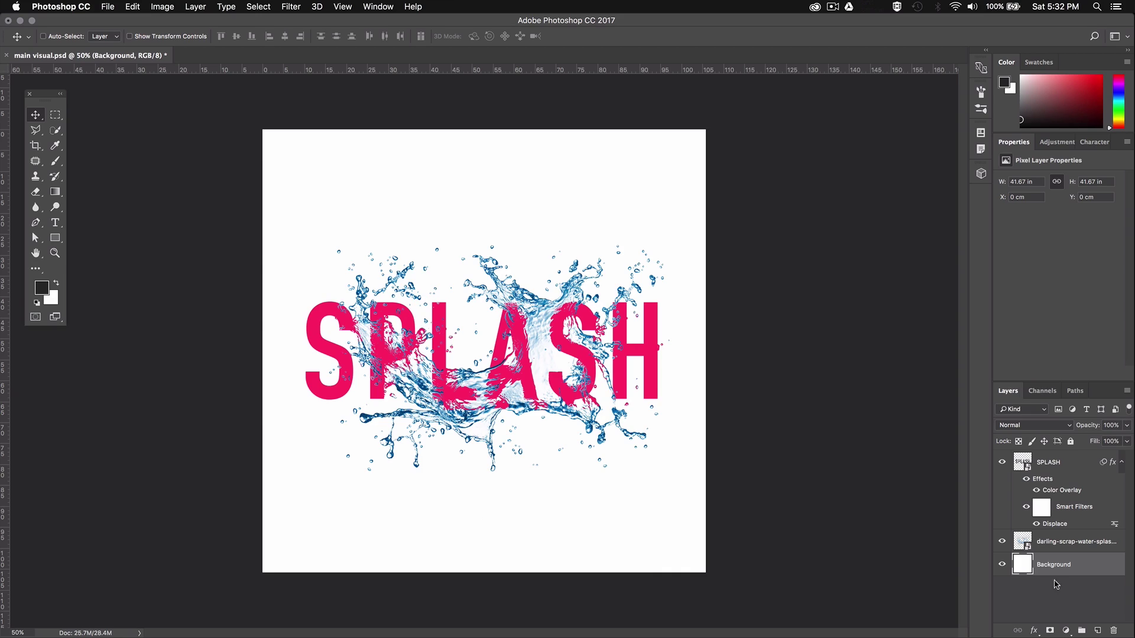
# Add a linear Gradient Overlay to the Background layer at a -45° angle.
pyautogui.click(1032, 631)
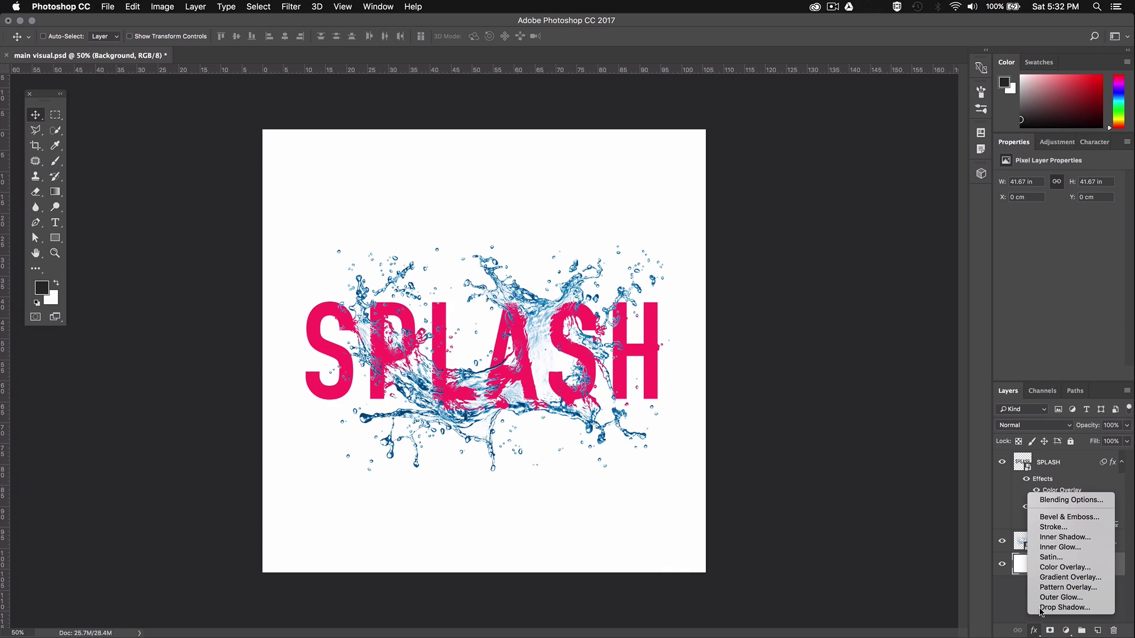
pyautogui.click(1040, 578)
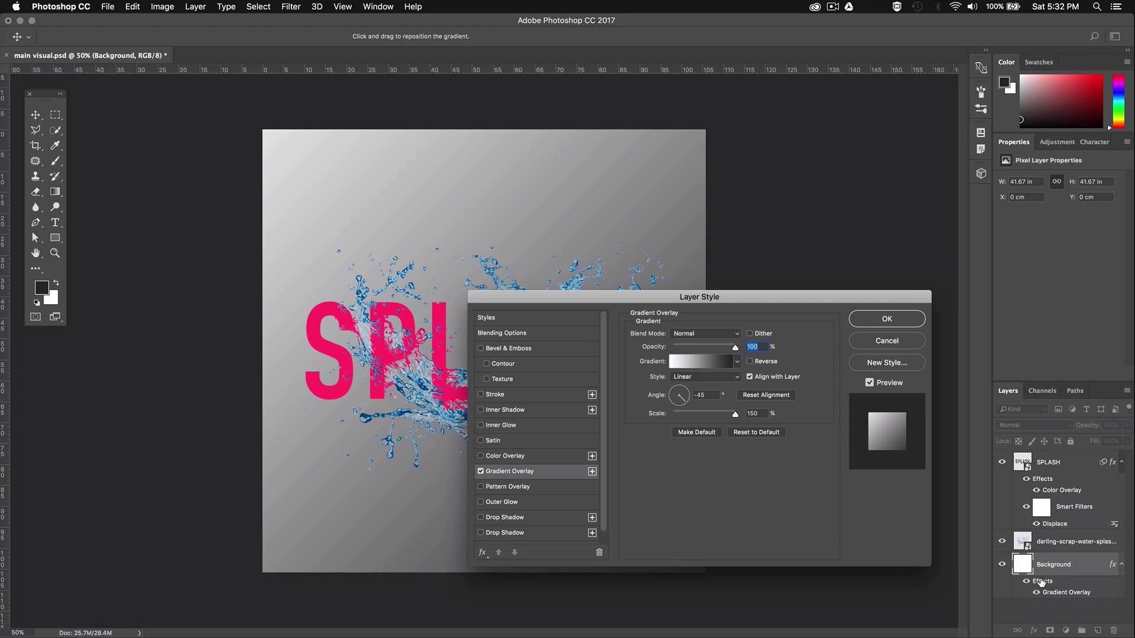
pyautogui.click(722, 377)
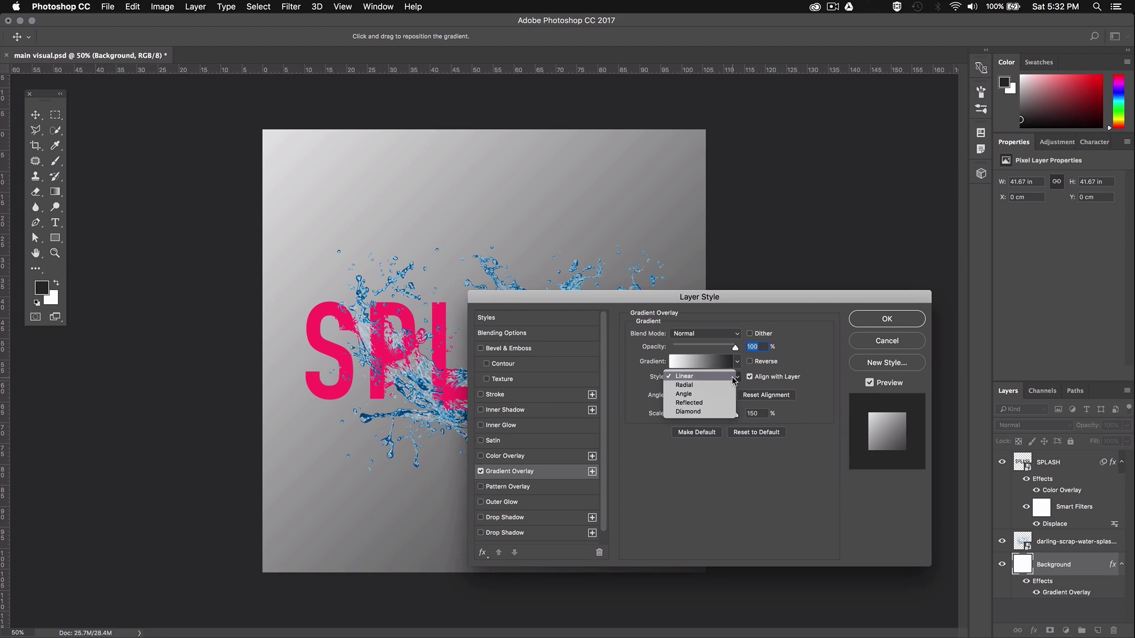
pyautogui.click(720, 375)
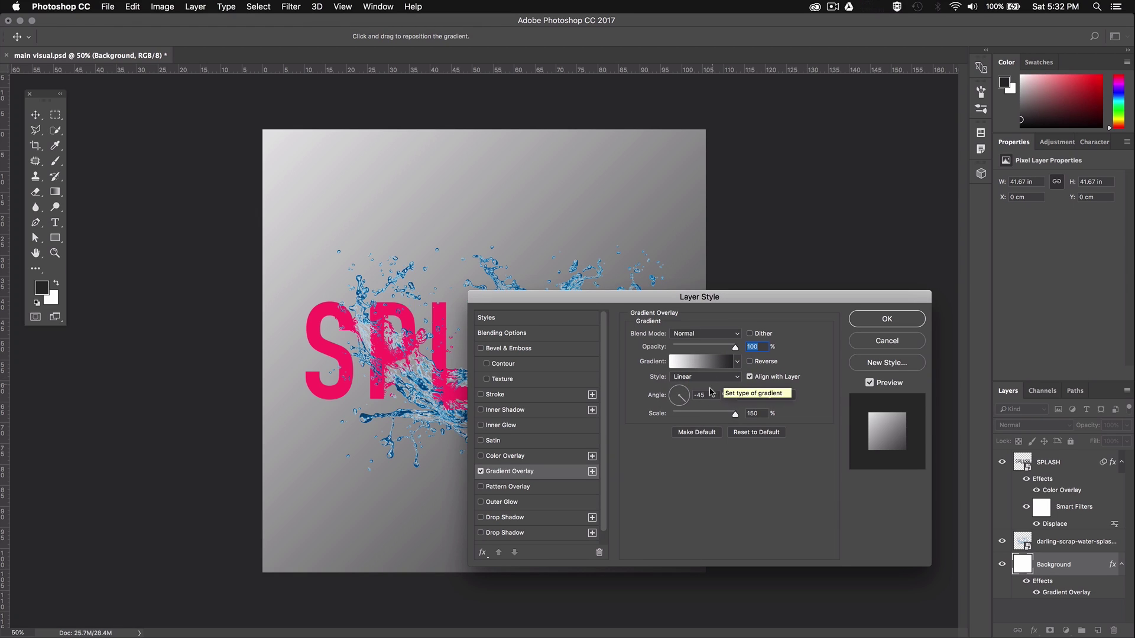
pyautogui.click(689, 393)
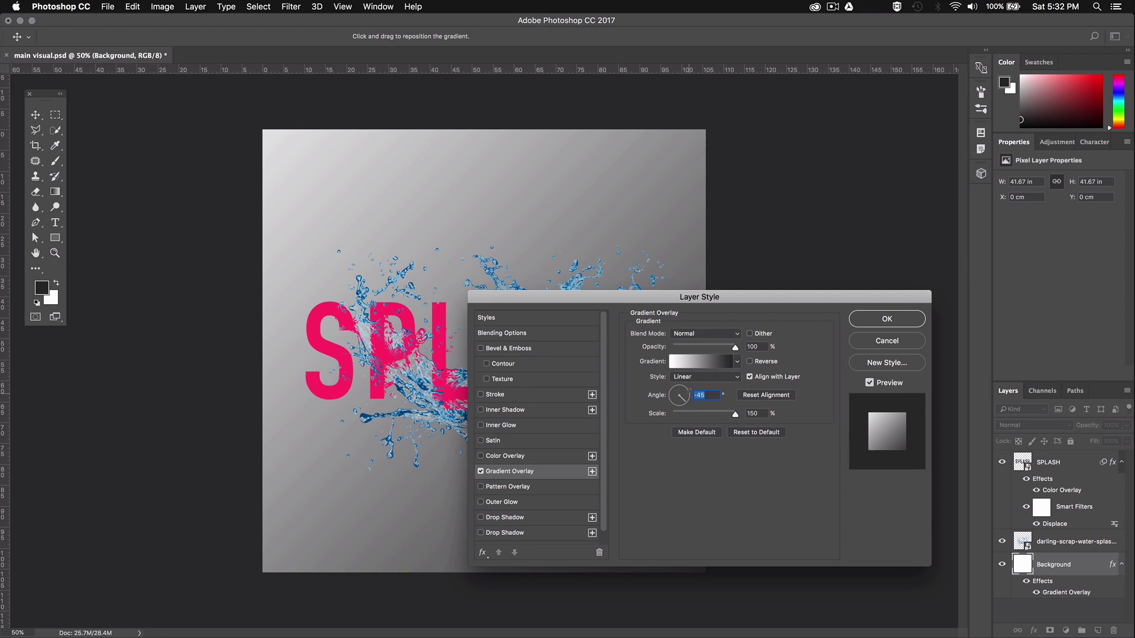
# Set the gradient stops to yellow-green d7f68b on the left and mint 48dda0 on the right.
pyautogui.click(695, 370)
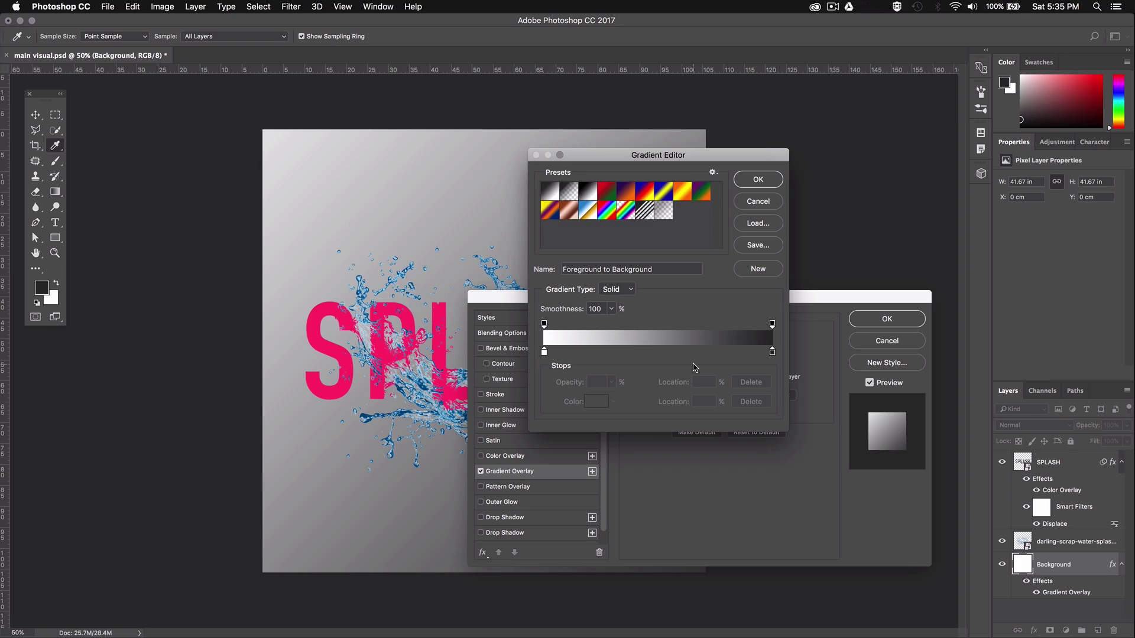
pyautogui.doubleClick(772, 353)
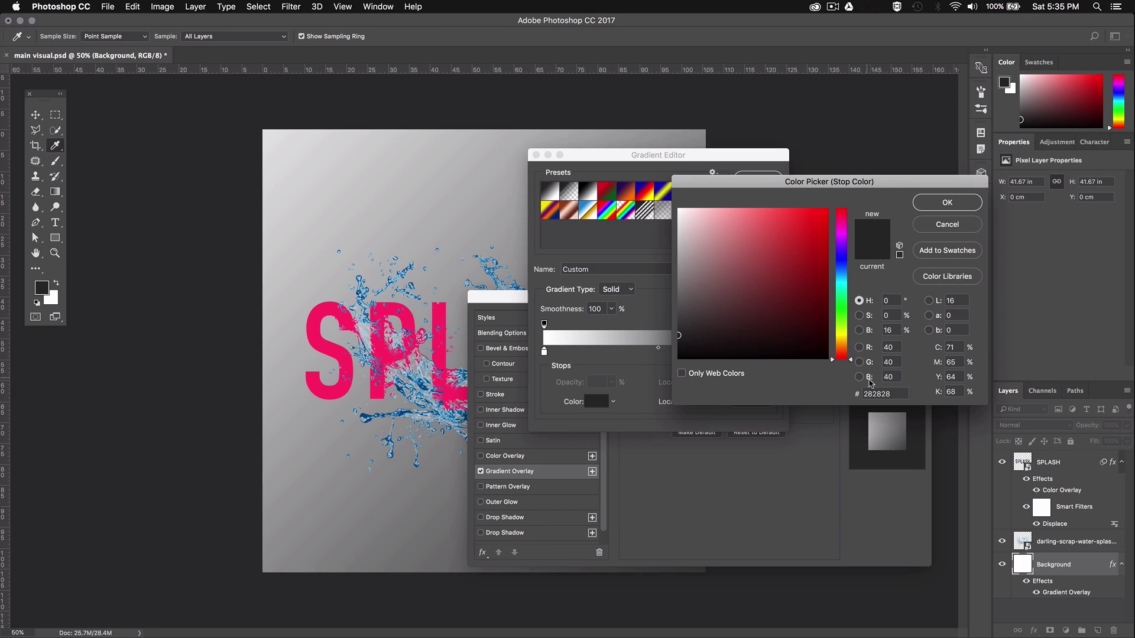
pyautogui.doubleClick(874, 393)
pyautogui.write('4')
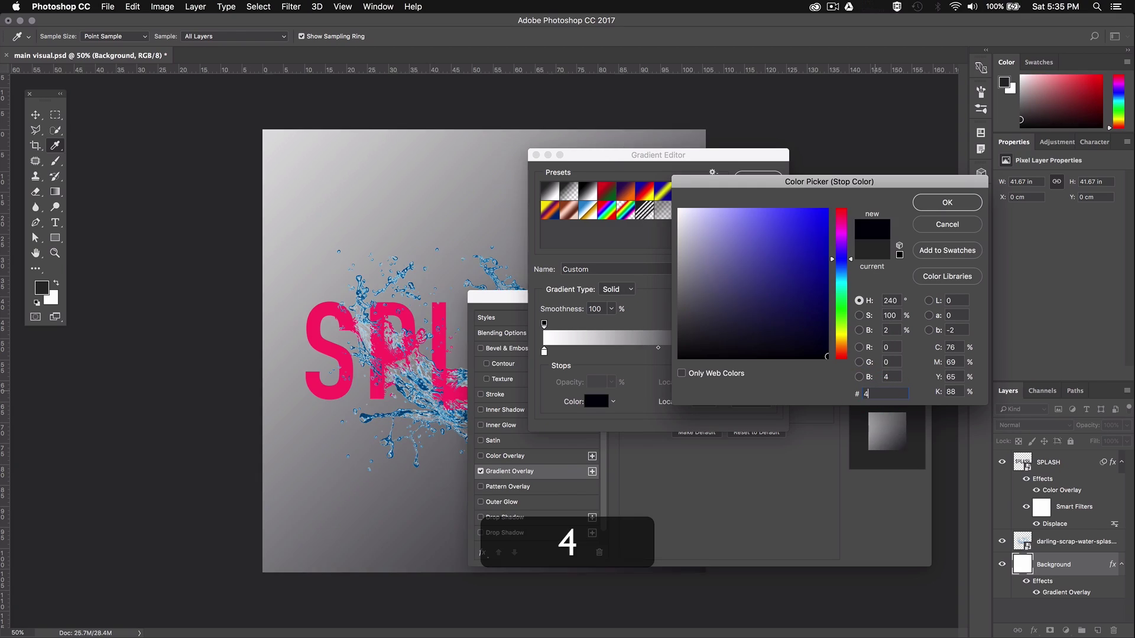
pyautogui.write('8dda0')
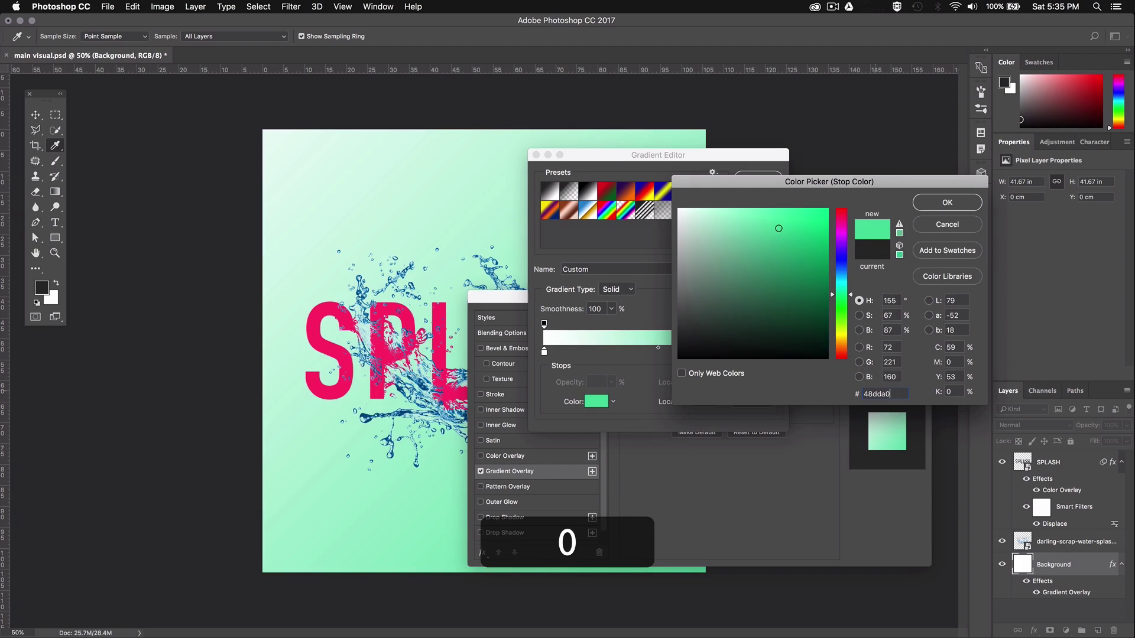
pyautogui.press('Return')
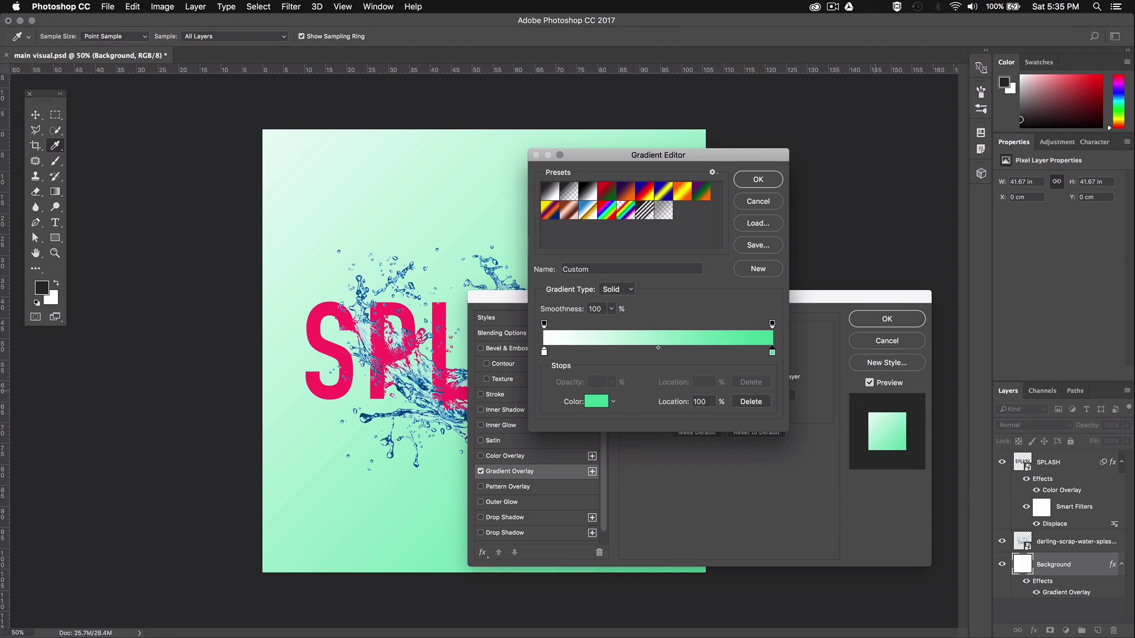
pyautogui.doubleClick(544, 353)
pyautogui.write('d')
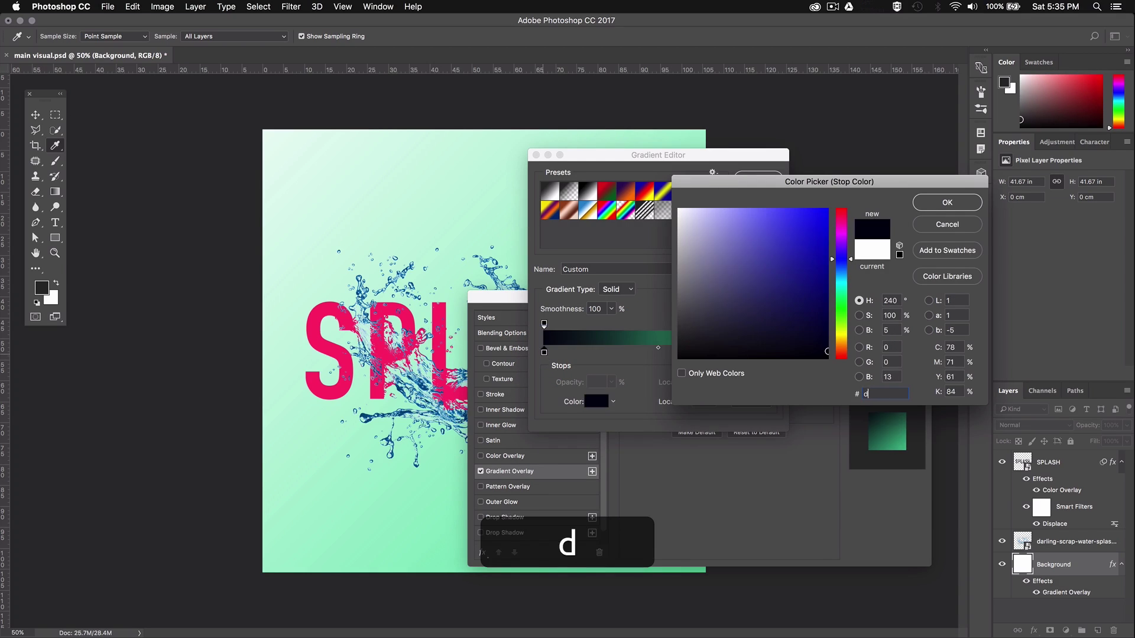
pyautogui.write('7f68b')
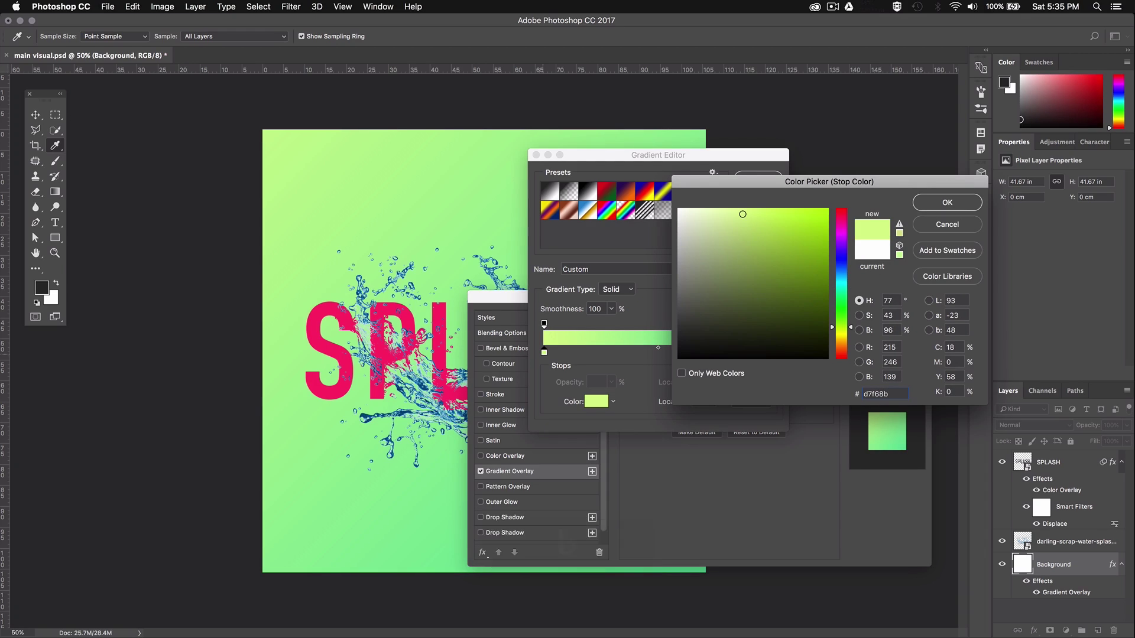
pyautogui.press('Return')
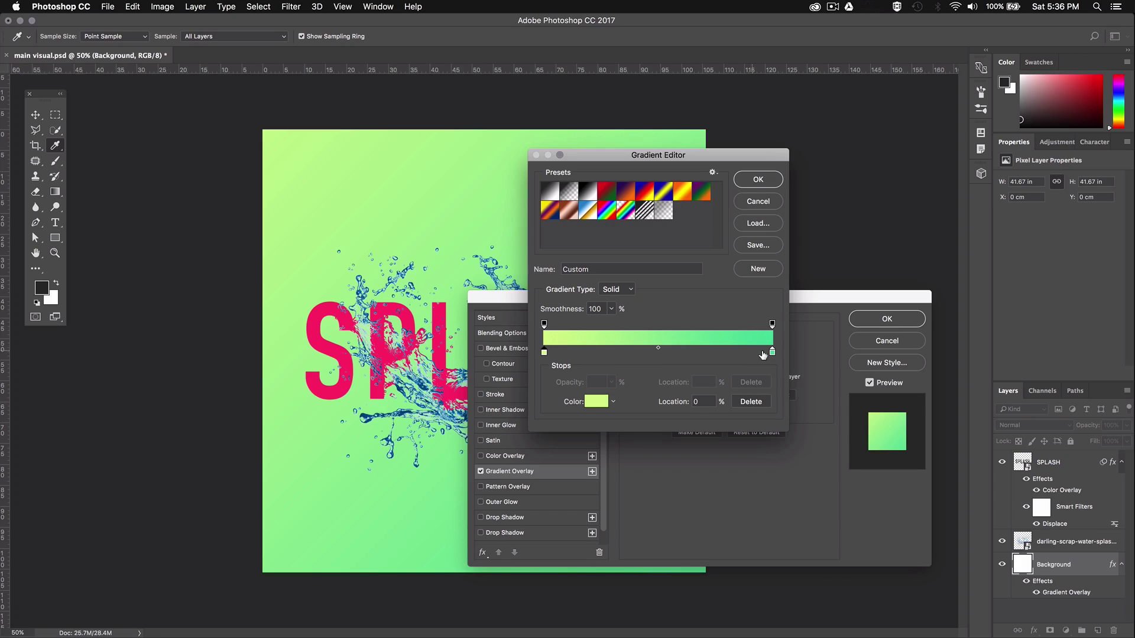
# Move the mint stop in to about 68% and apply the gradient overlay.
pyautogui.moveTo(772, 353); pyautogui.dragTo(701, 354)
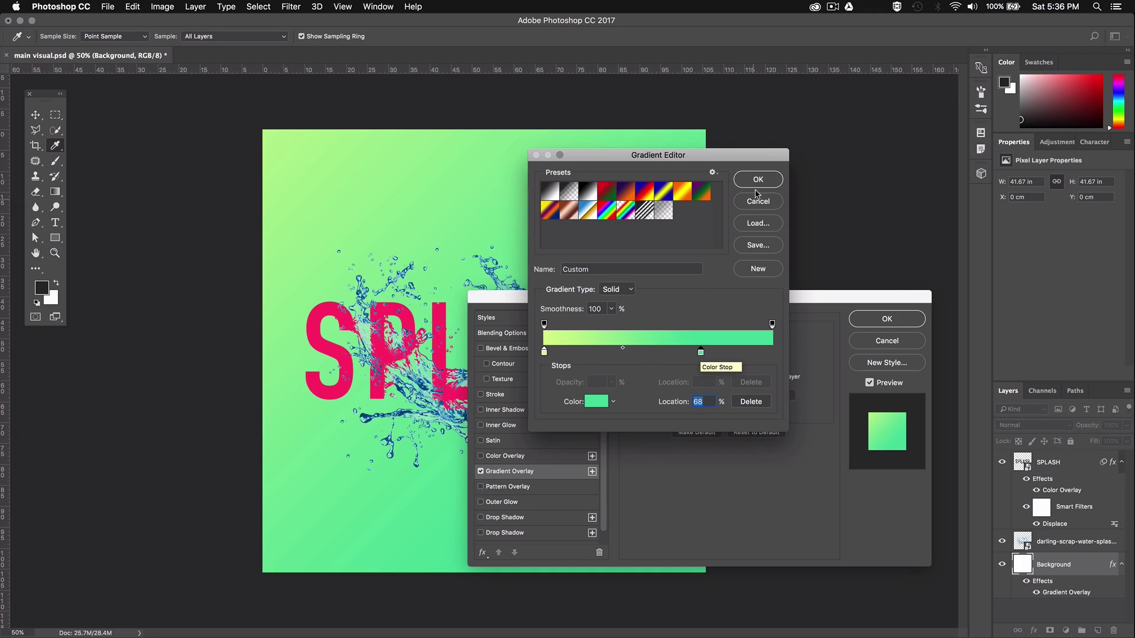
pyautogui.click(758, 181)
pyautogui.click(858, 321)
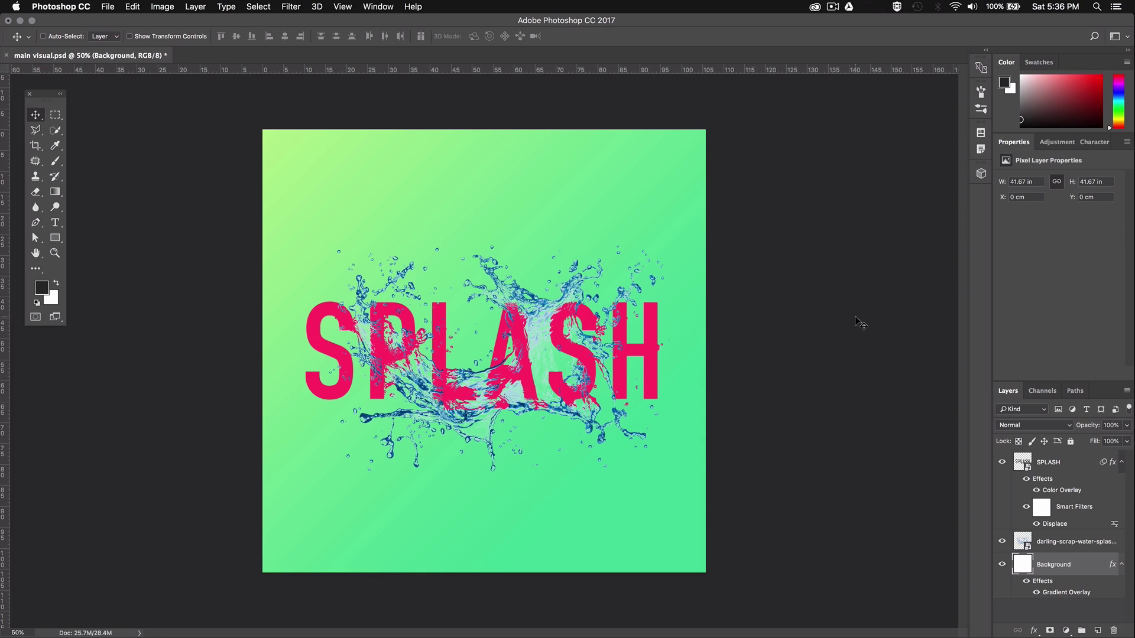
# Clip a Hue/Saturation adjustment layer to the water splash layer and set Hue to -43.
pyautogui.click(1047, 549)
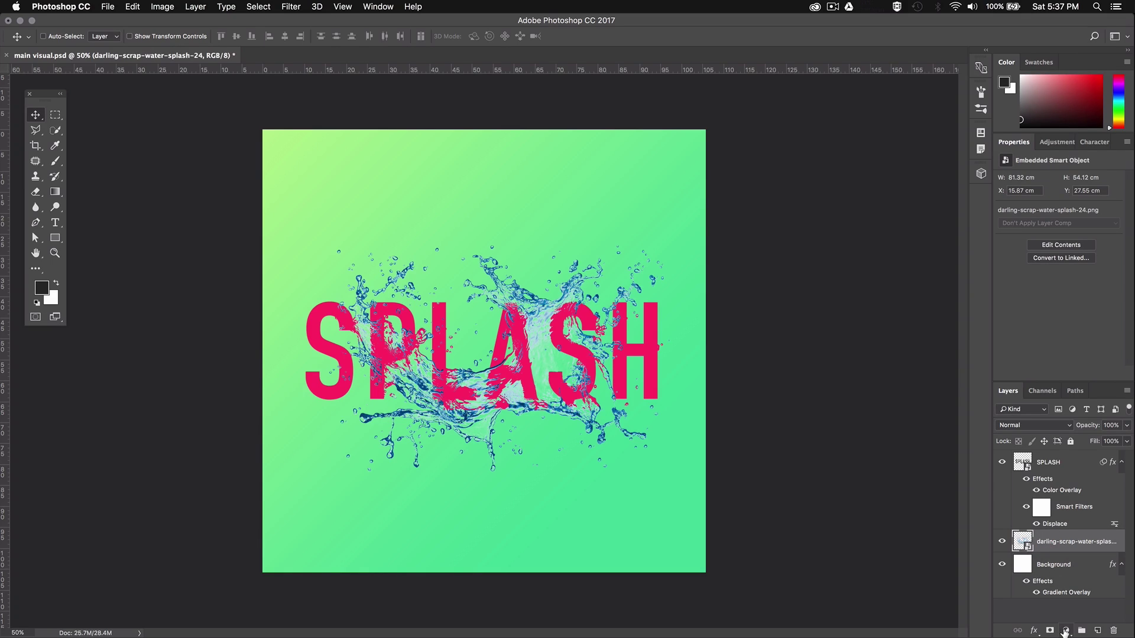
pyautogui.click(1066, 631)
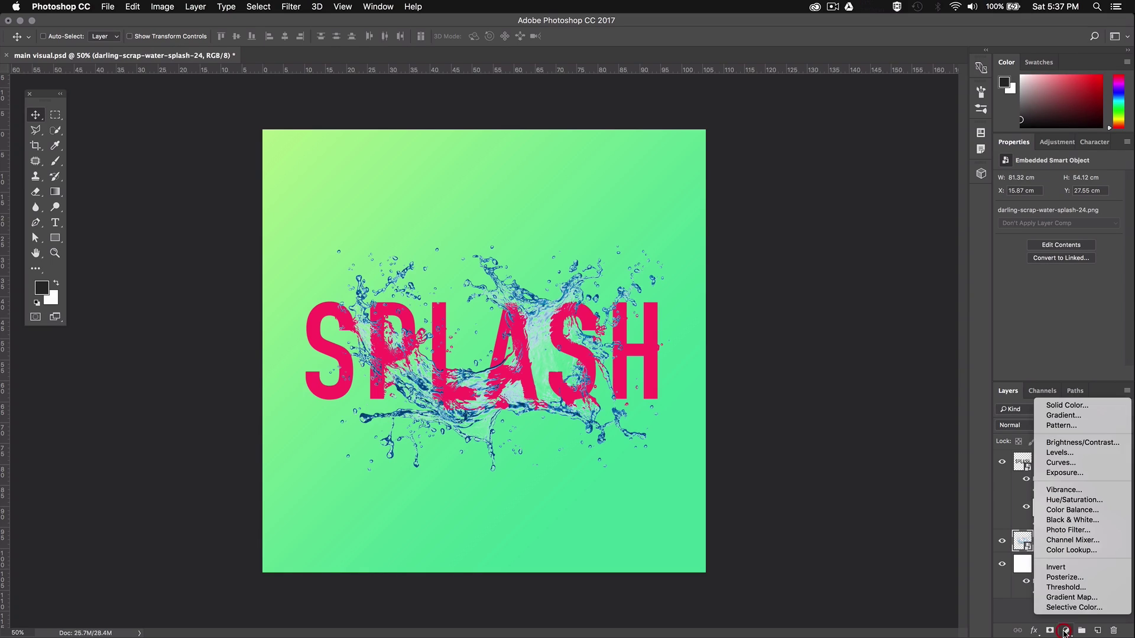
pyautogui.click(1053, 501)
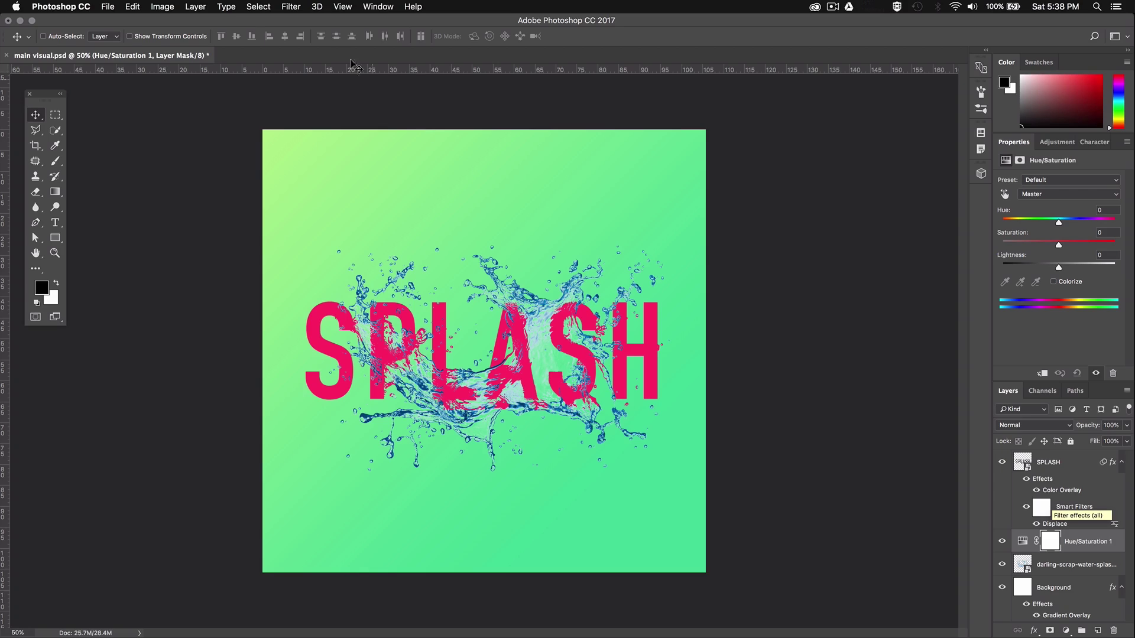
pyautogui.click(194, 7)
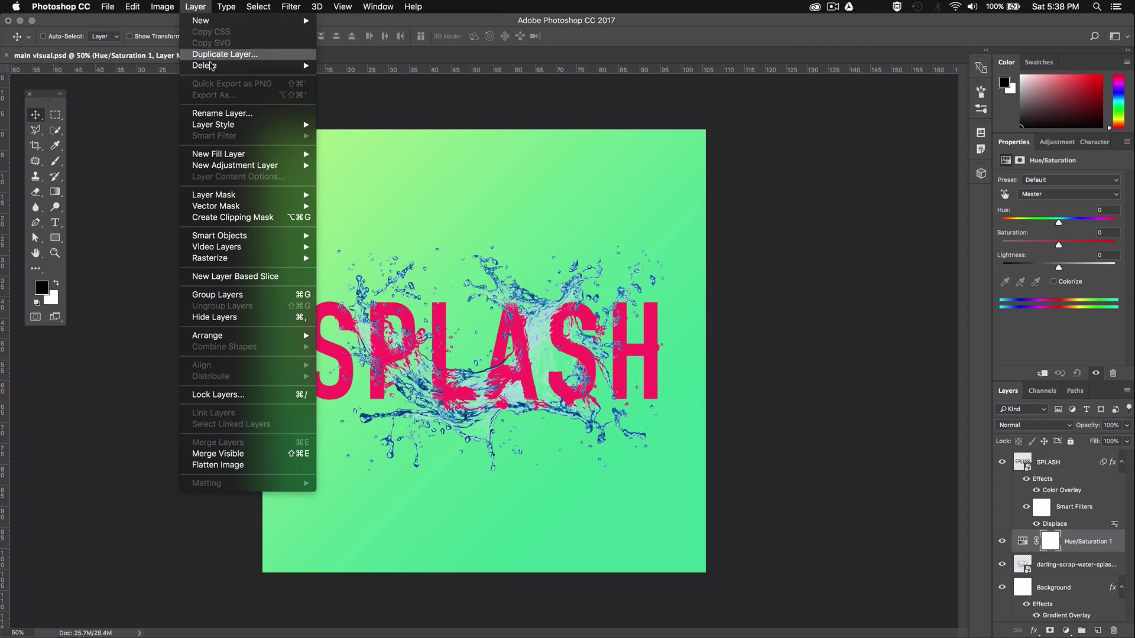
pyautogui.click(241, 217)
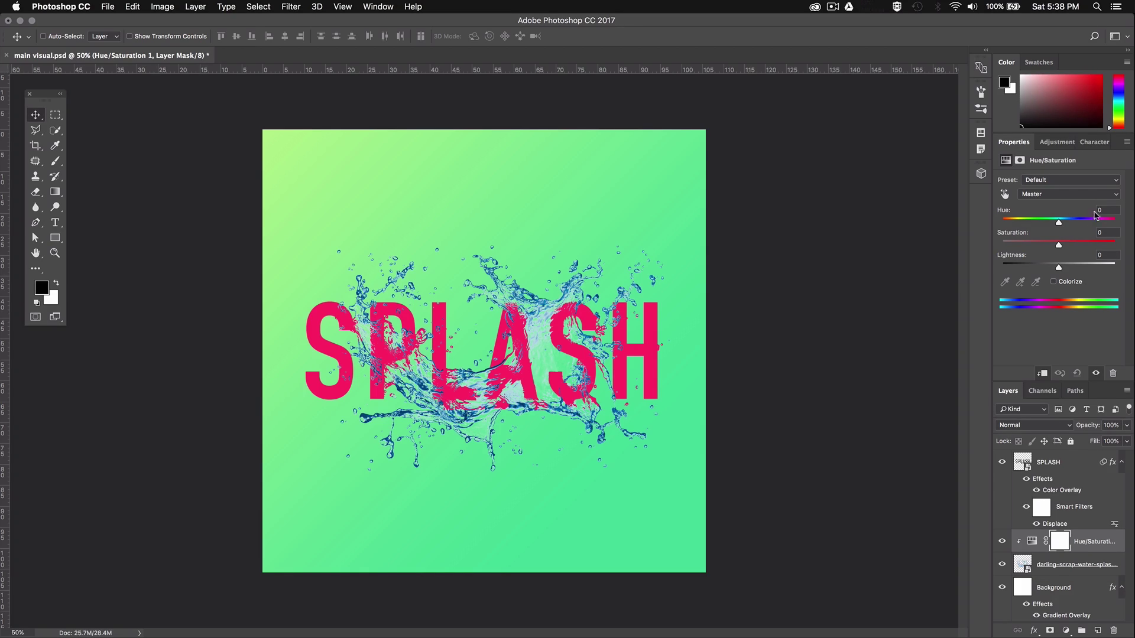
pyautogui.click(1103, 208)
pyautogui.write('-43')
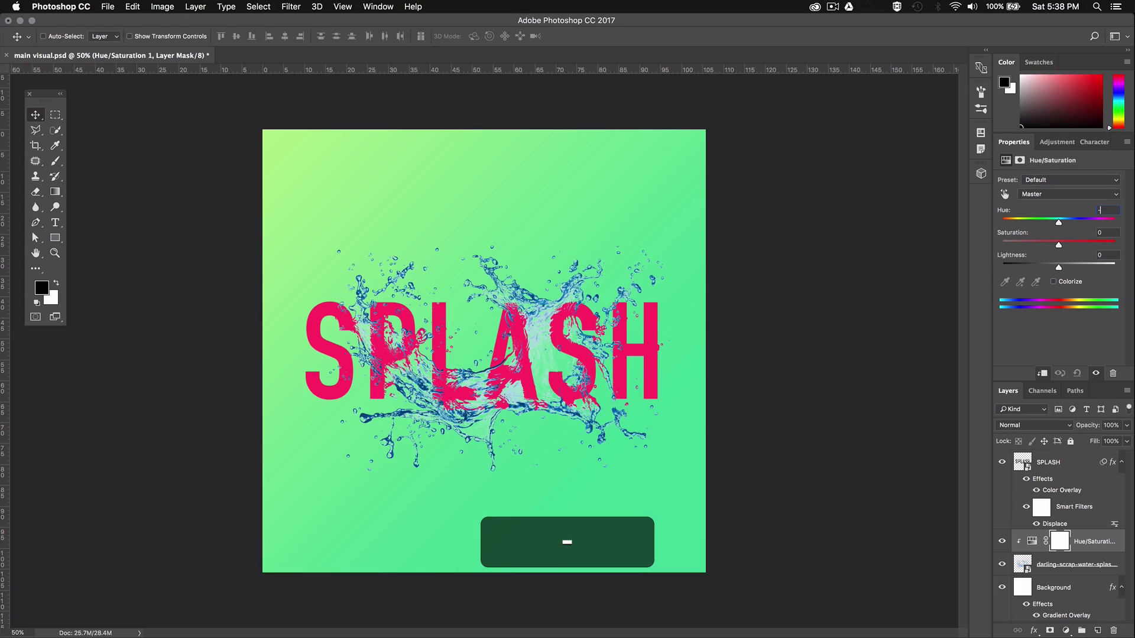